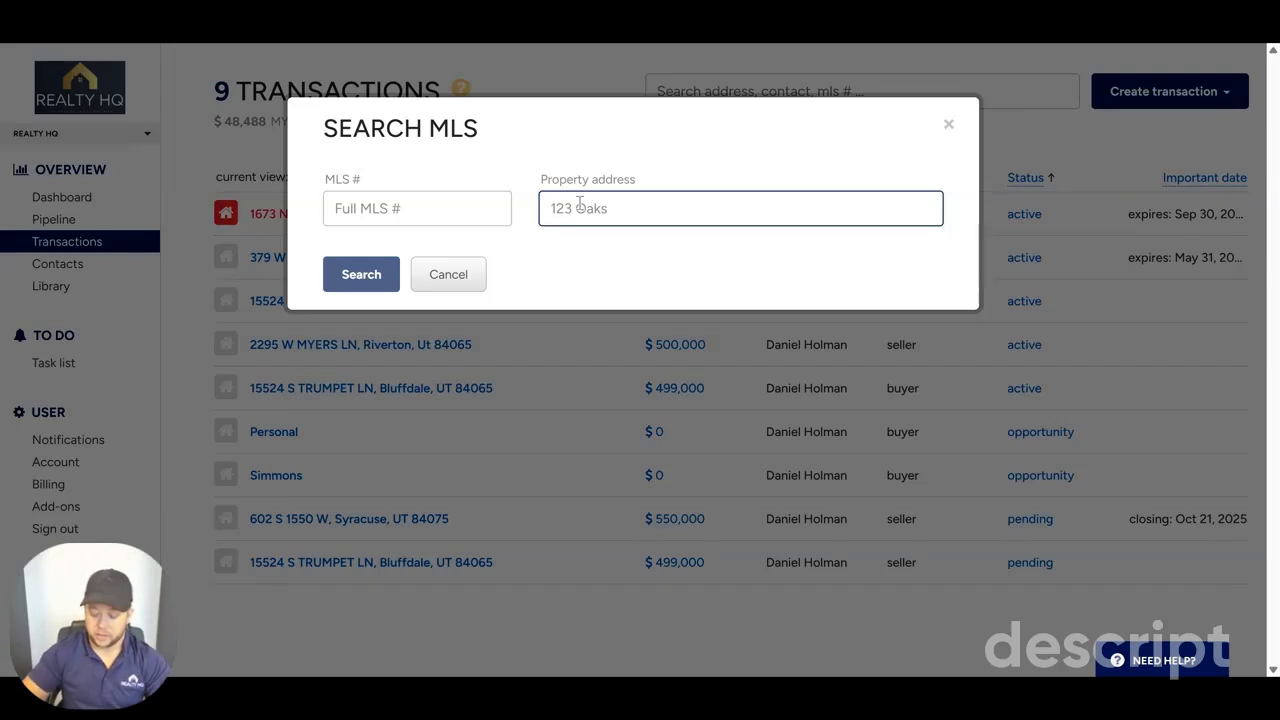
{"action": "type", "text": "123"}
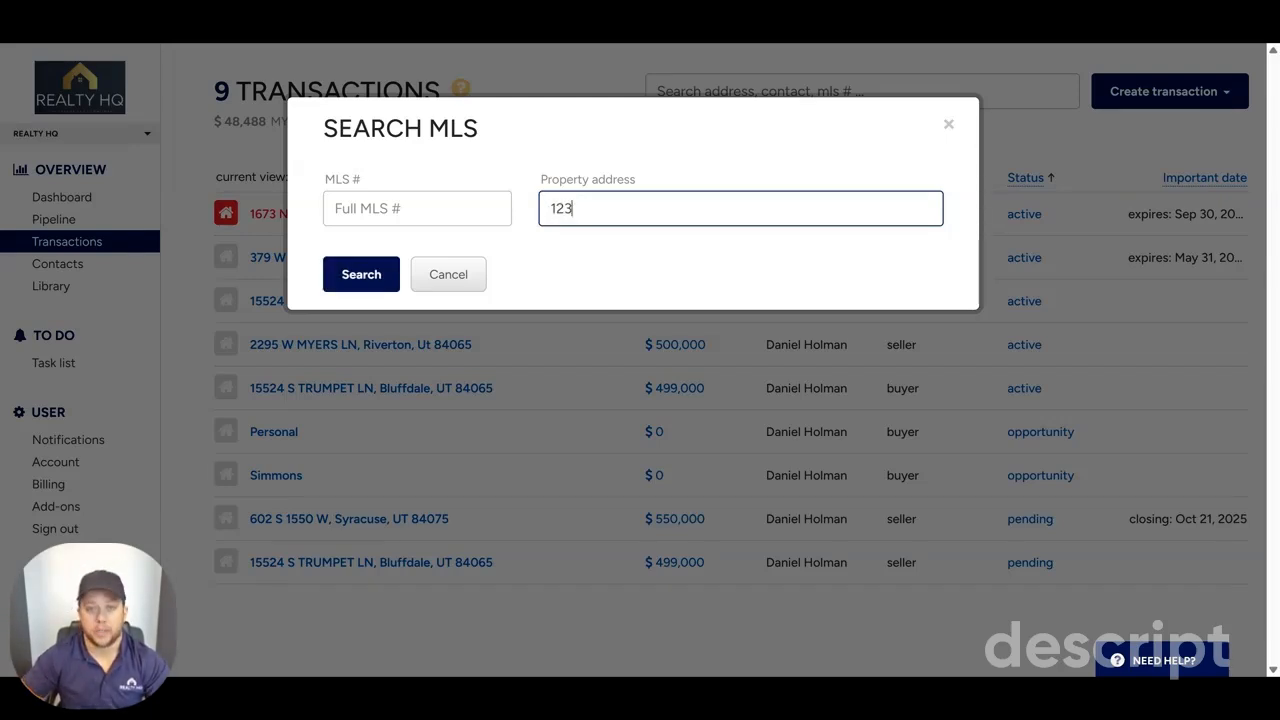
{"action": "left_click", "coordinate": [340, 274]}
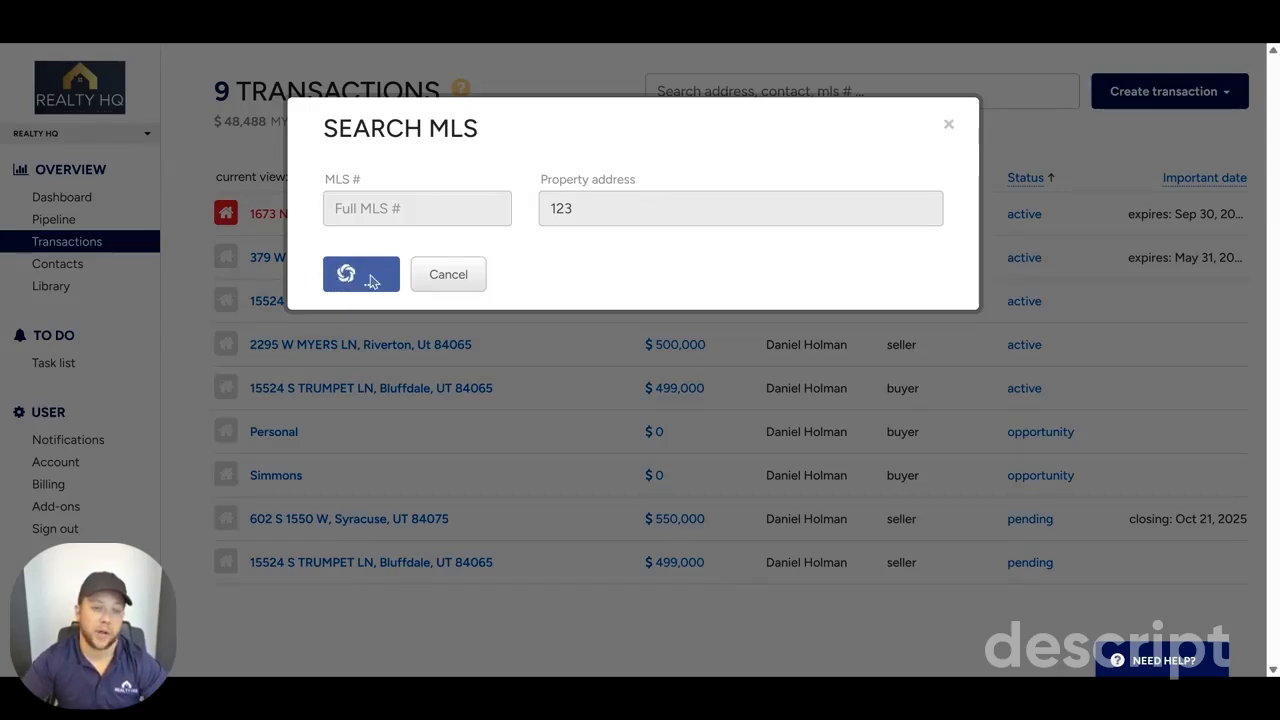
{"action": "left_click", "coordinate": [440, 276]}
Step: Start a transaction from an MLS search for property address "trump" and select the $499,000 Bluffdale listing
{"action": "left_click", "coordinate": [1194, 90]}
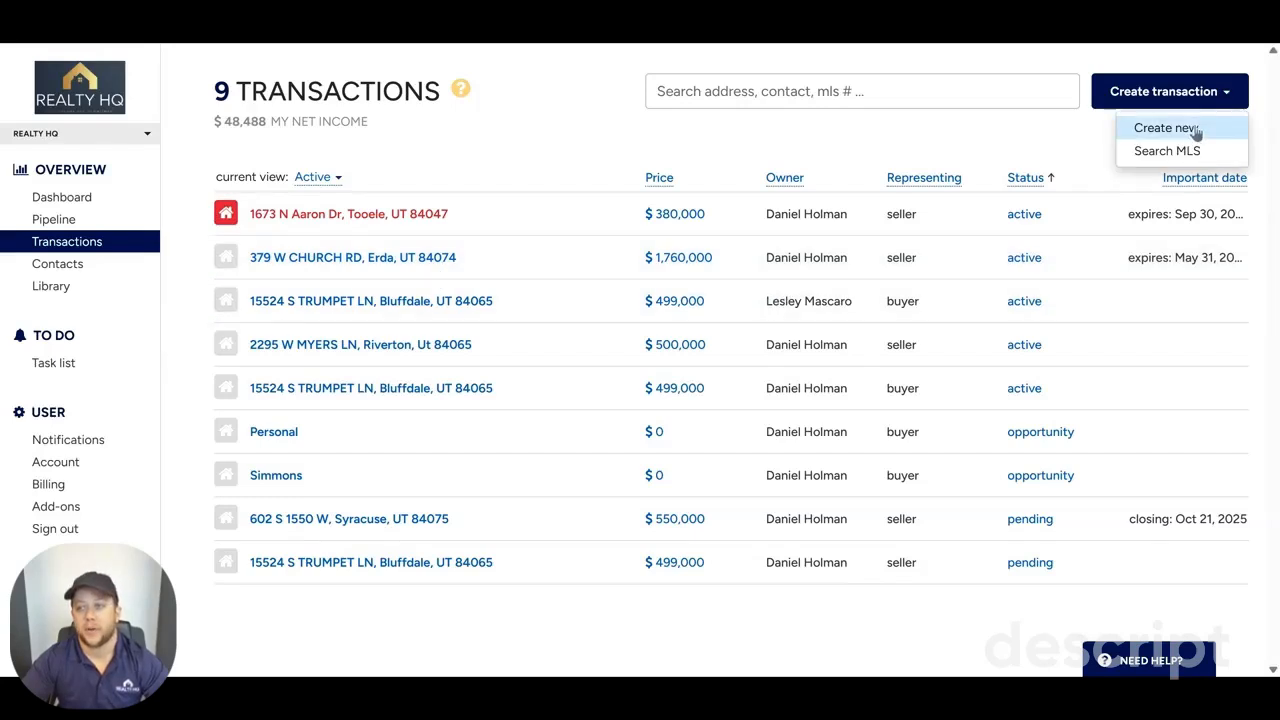
{"action": "left_click", "coordinate": [1180, 151]}
{"action": "left_click", "coordinate": [798, 207]}
{"action": "type", "text": "tr"}
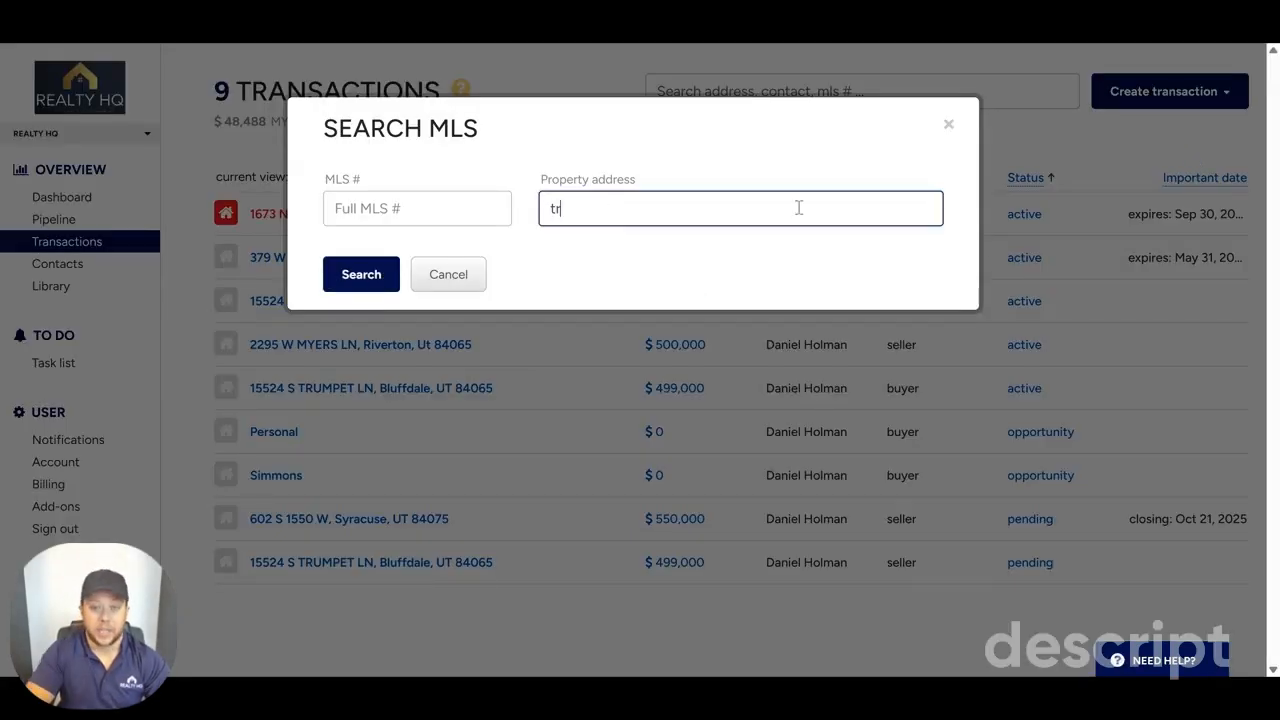
{"action": "type", "text": "ump"}
{"action": "key", "text": "Return"}
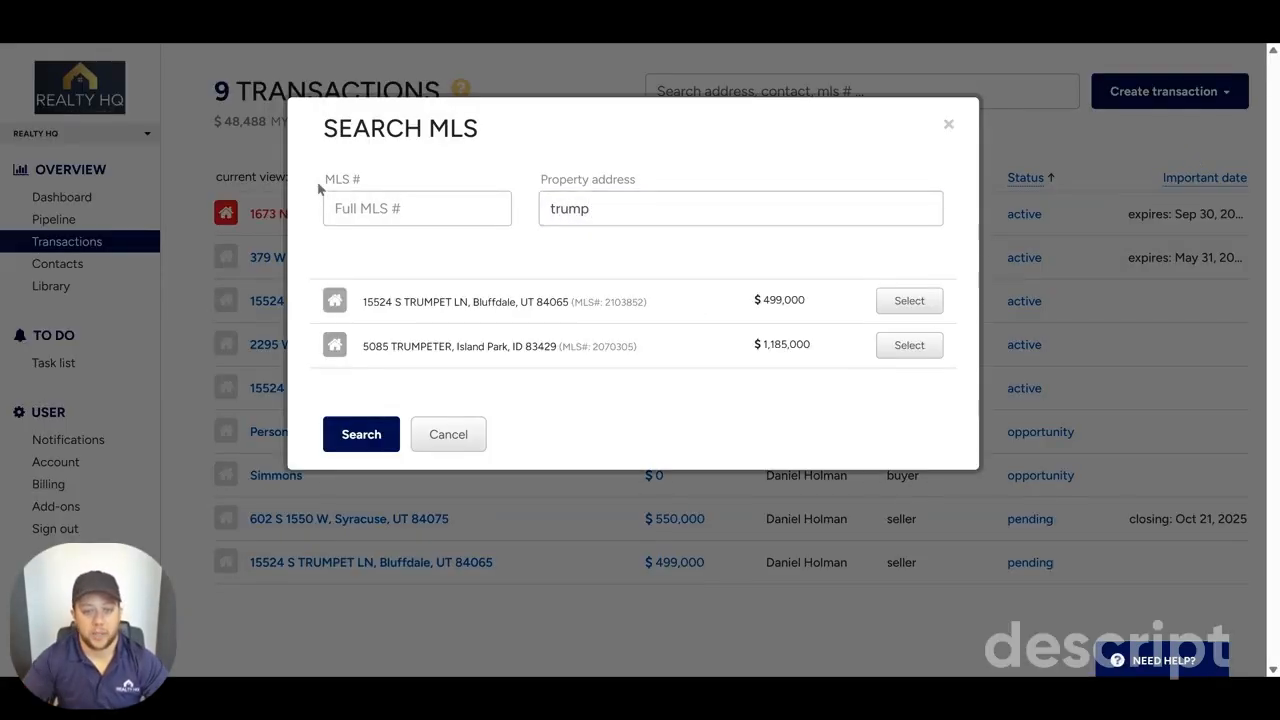
{"action": "left_click", "coordinate": [909, 301]}
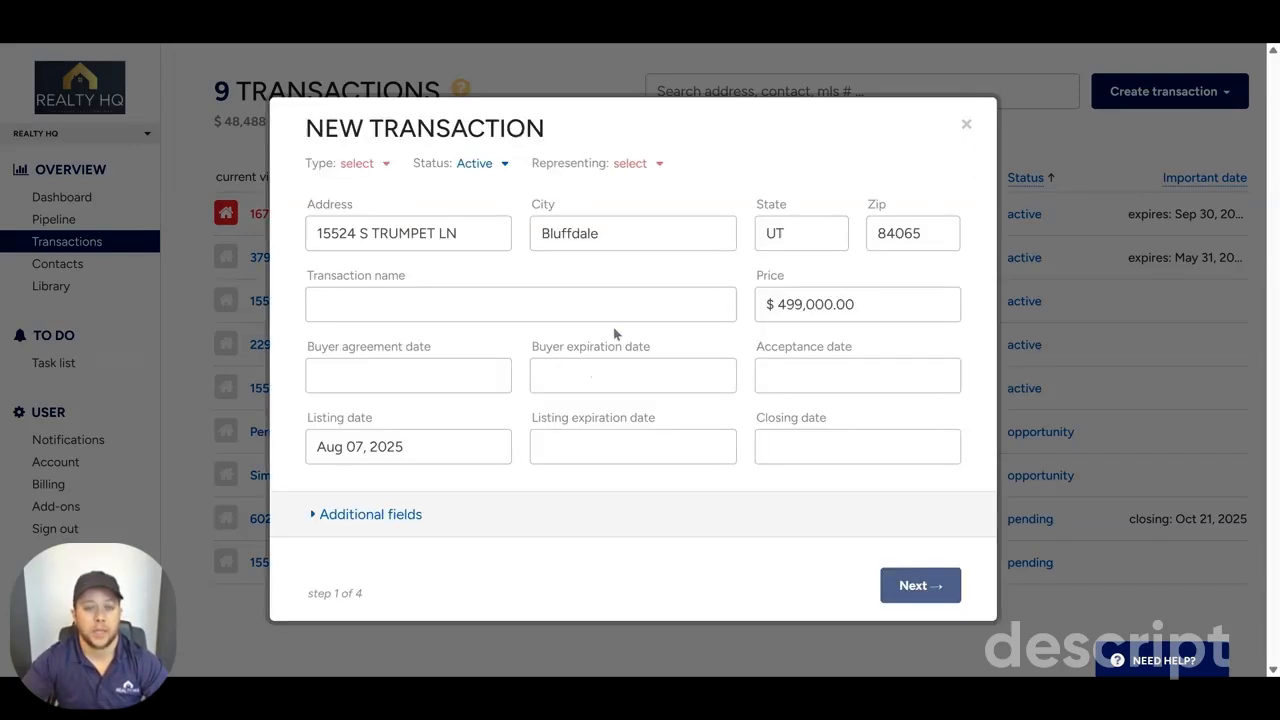
Step: Set the new transaction's type to Residential Listing and the represented party to Seller
{"action": "left_click", "coordinate": [381, 168]}
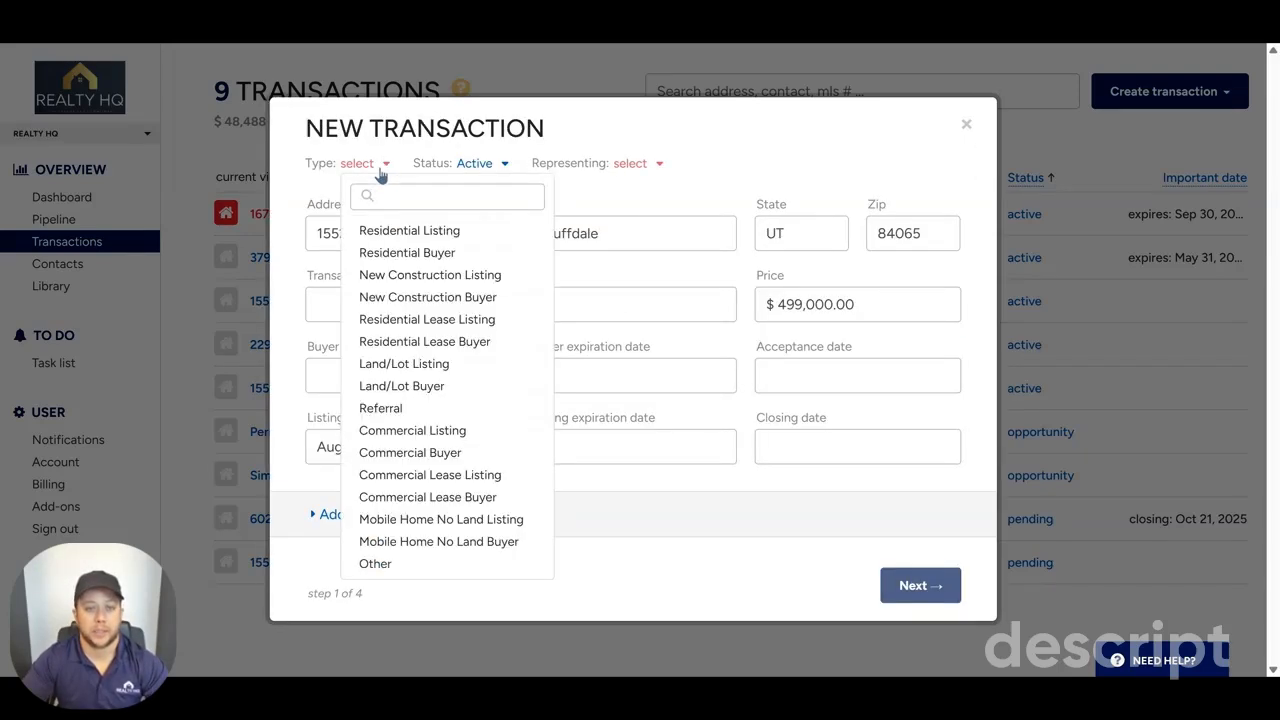
{"action": "left_click", "coordinate": [449, 231]}
{"action": "left_click", "coordinate": [724, 165]}
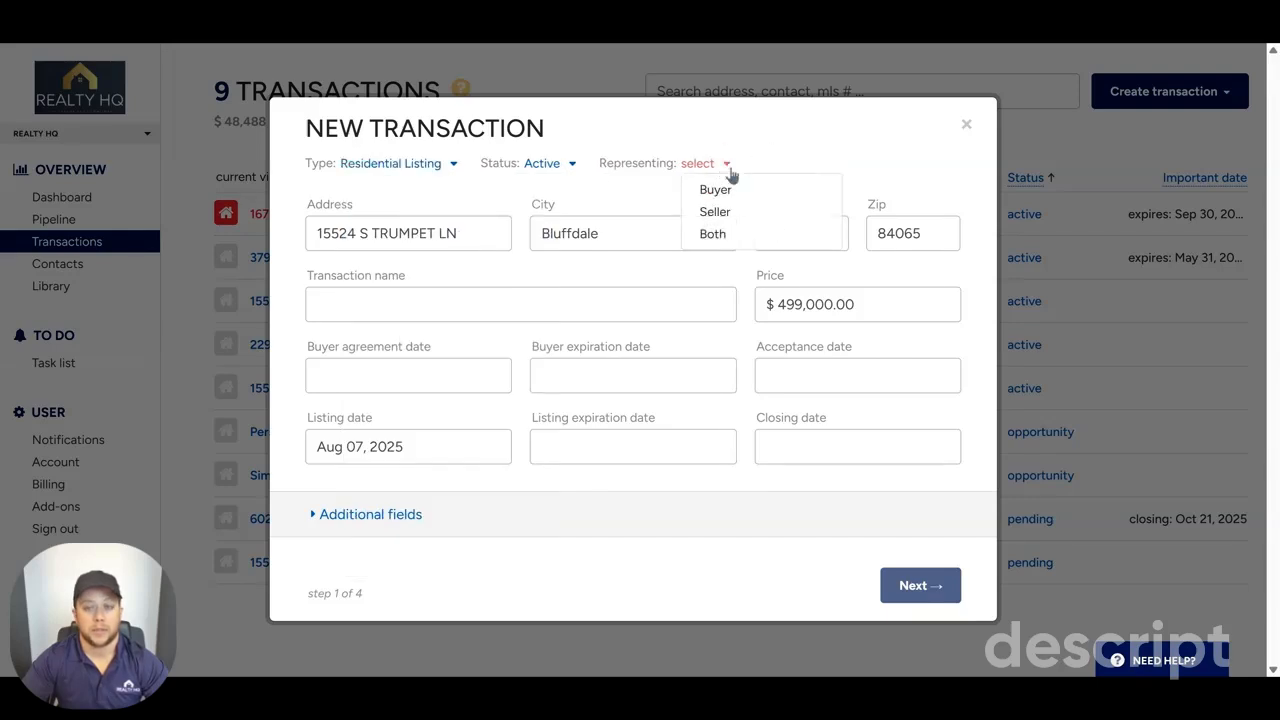
{"action": "left_click", "coordinate": [735, 211]}
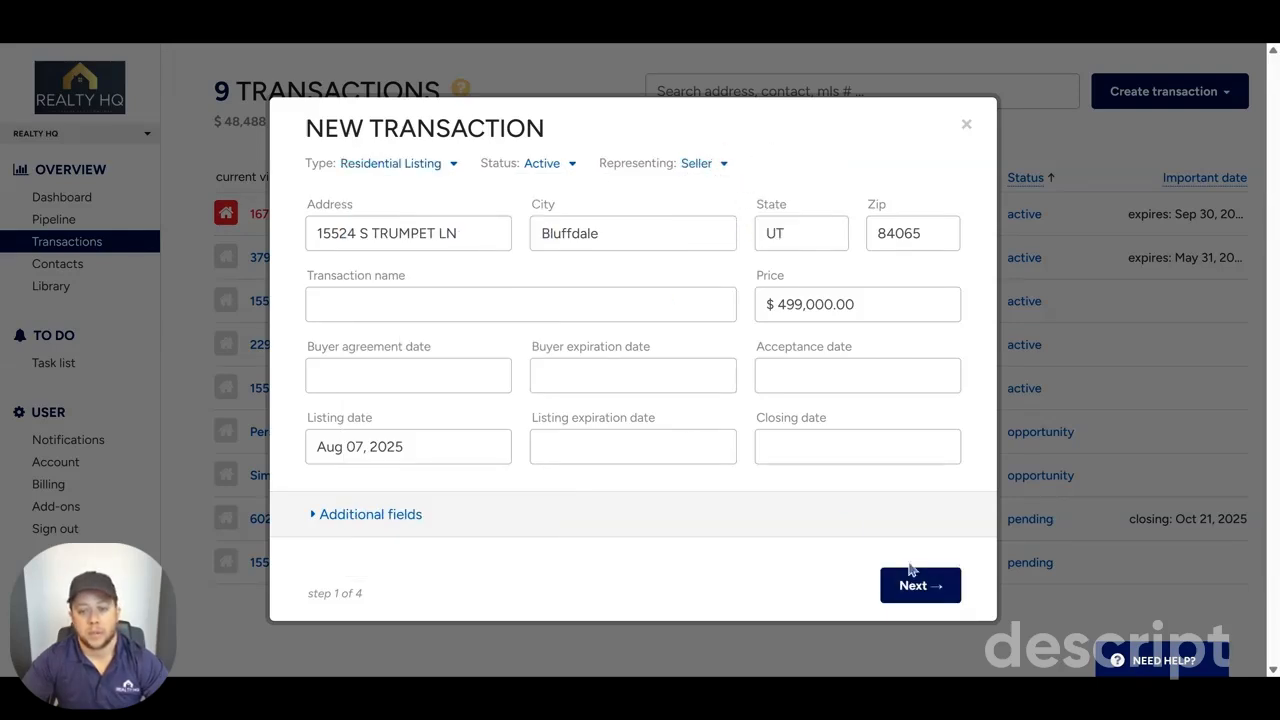
Step: Expand the additional fields, review the imported property details through to the end, and continue to agents and commissions
{"action": "left_click", "coordinate": [410, 514]}
{"action": "scroll", "coordinate": [667, 282], "scroll_direction": "down", "scroll_amount": 2}
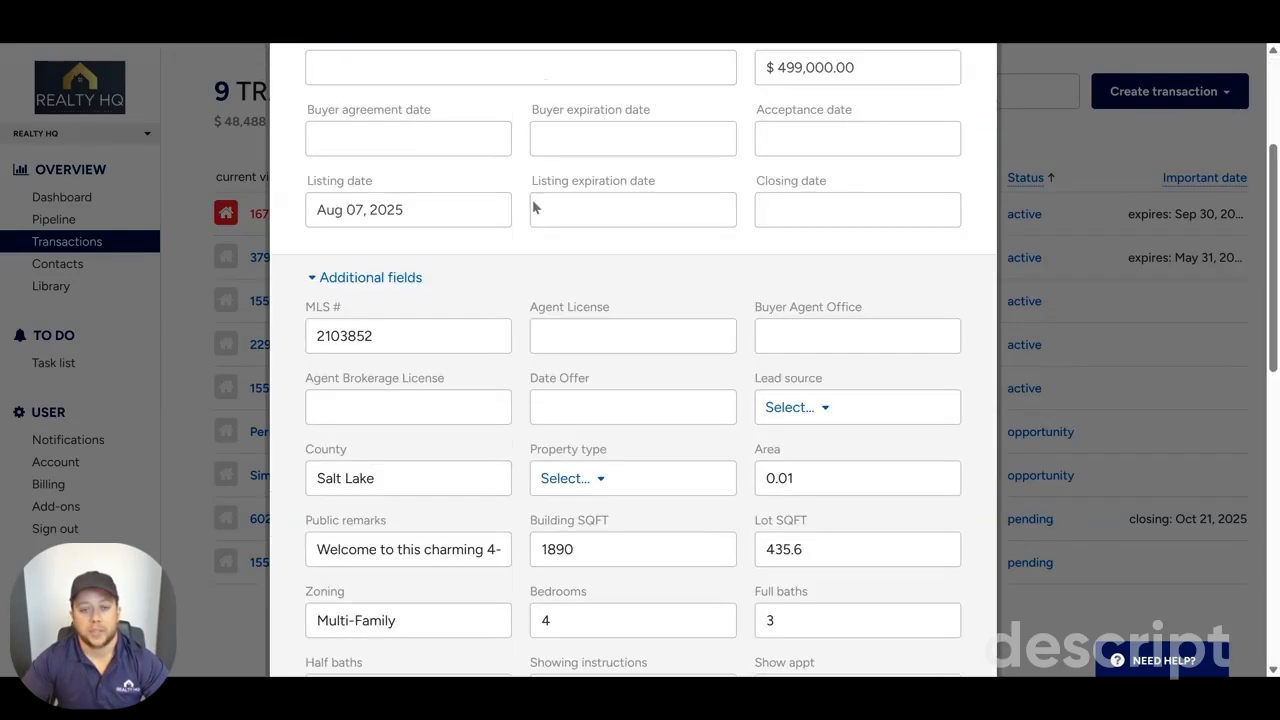
{"action": "scroll", "coordinate": [415, 188], "scroll_direction": "down", "scroll_amount": 1}
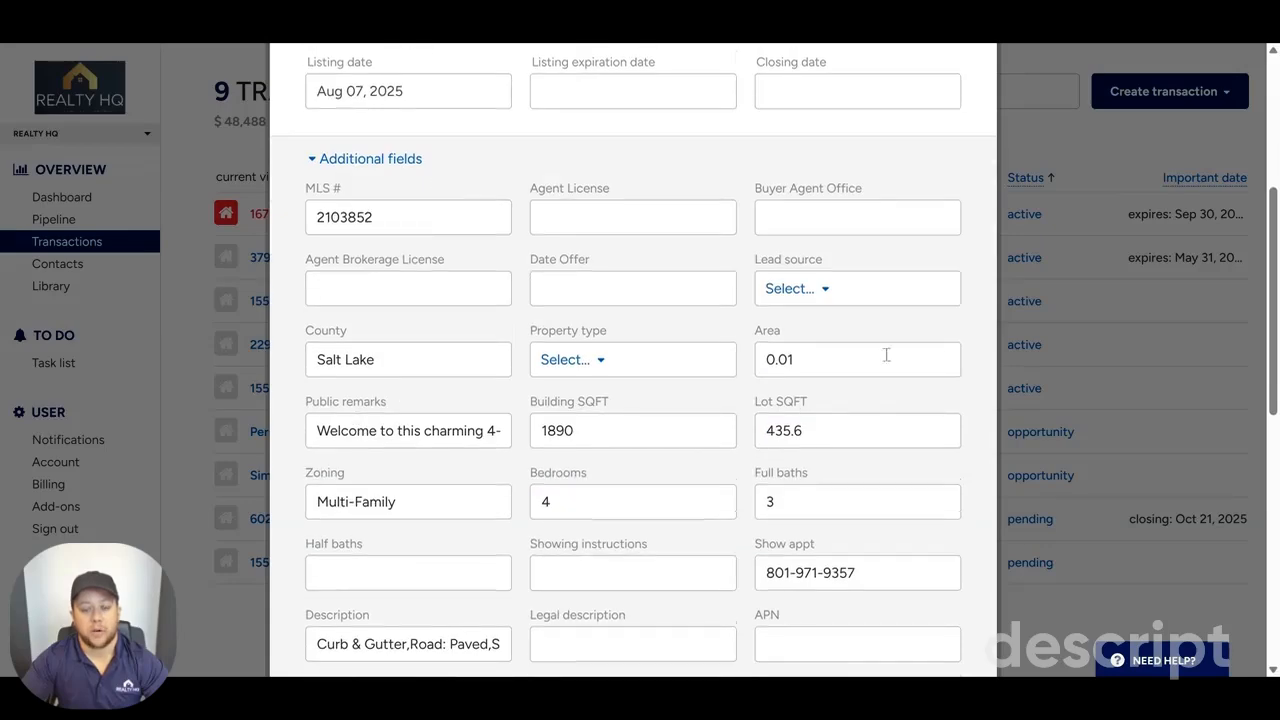
{"action": "scroll", "coordinate": [852, 264], "scroll_direction": "down", "scroll_amount": 2}
{"action": "scroll", "coordinate": [802, 335], "scroll_direction": "down", "scroll_amount": 2}
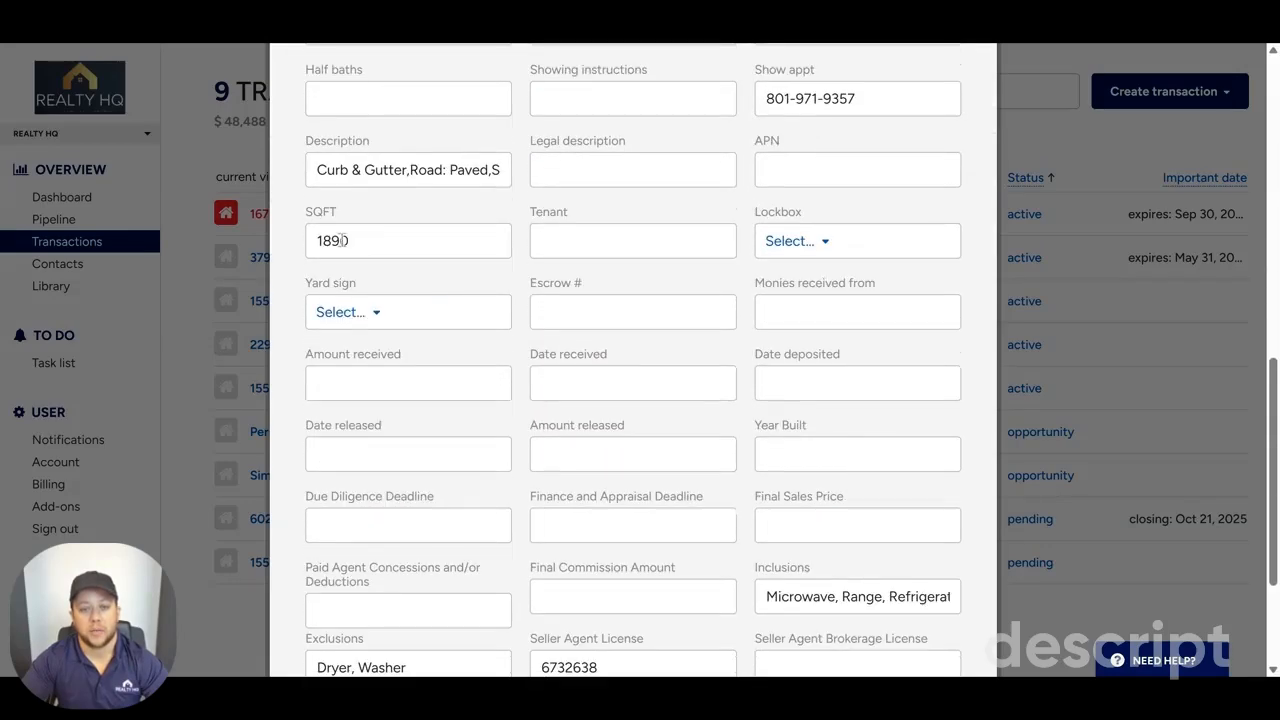
{"action": "scroll", "coordinate": [349, 231], "scroll_direction": "down", "scroll_amount": 2}
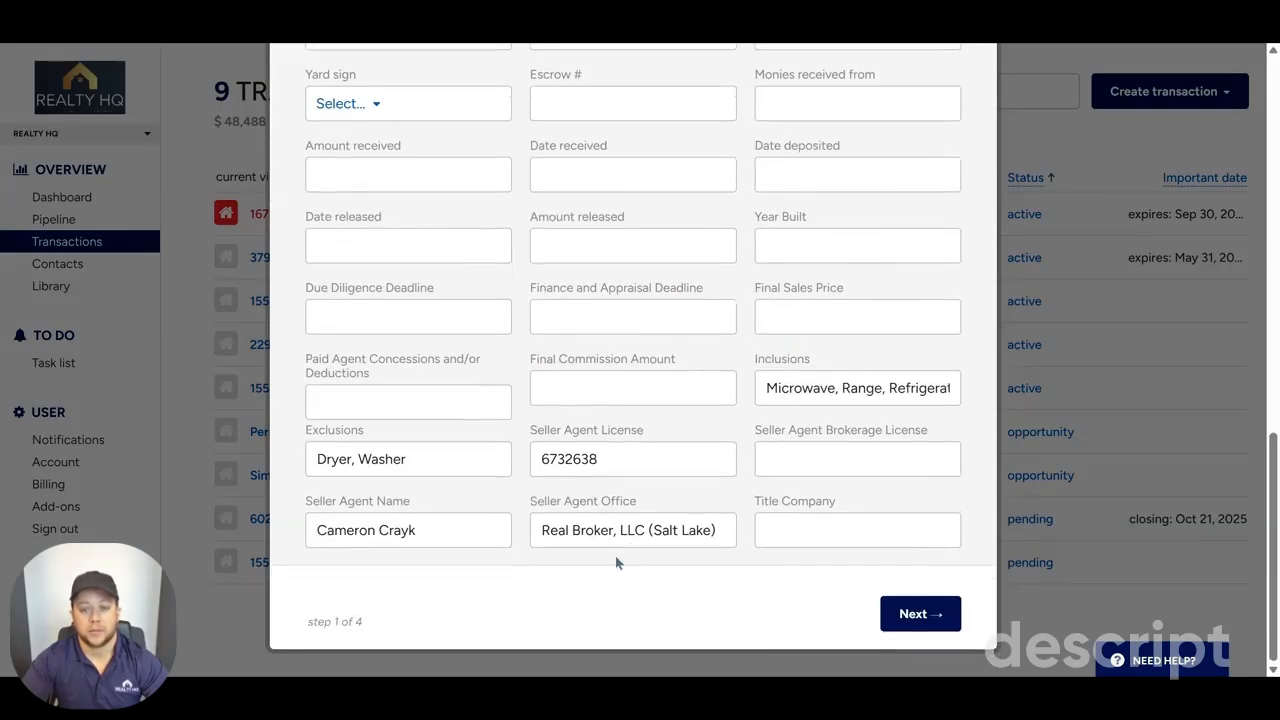
{"action": "left_click", "coordinate": [932, 614]}
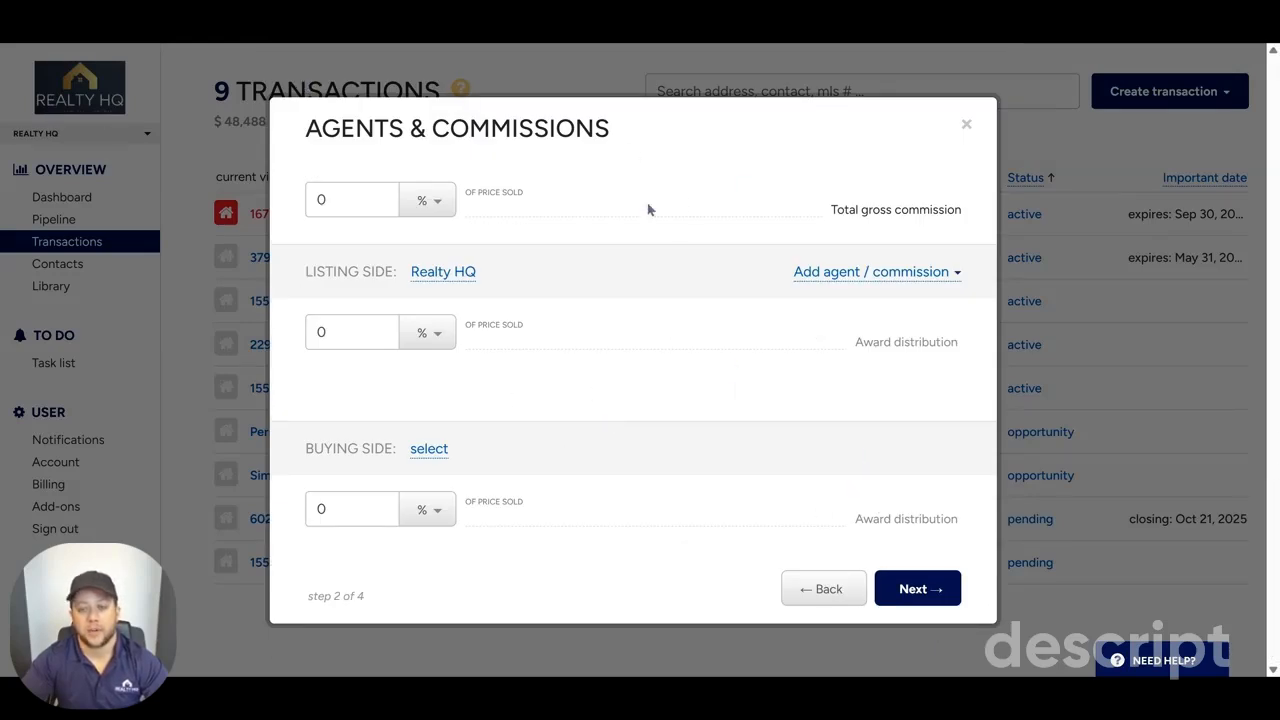
Step: Accept the default commissions and contacts, and create the transaction with the Residential - Listing checklist
{"action": "left_click", "coordinate": [915, 589]}
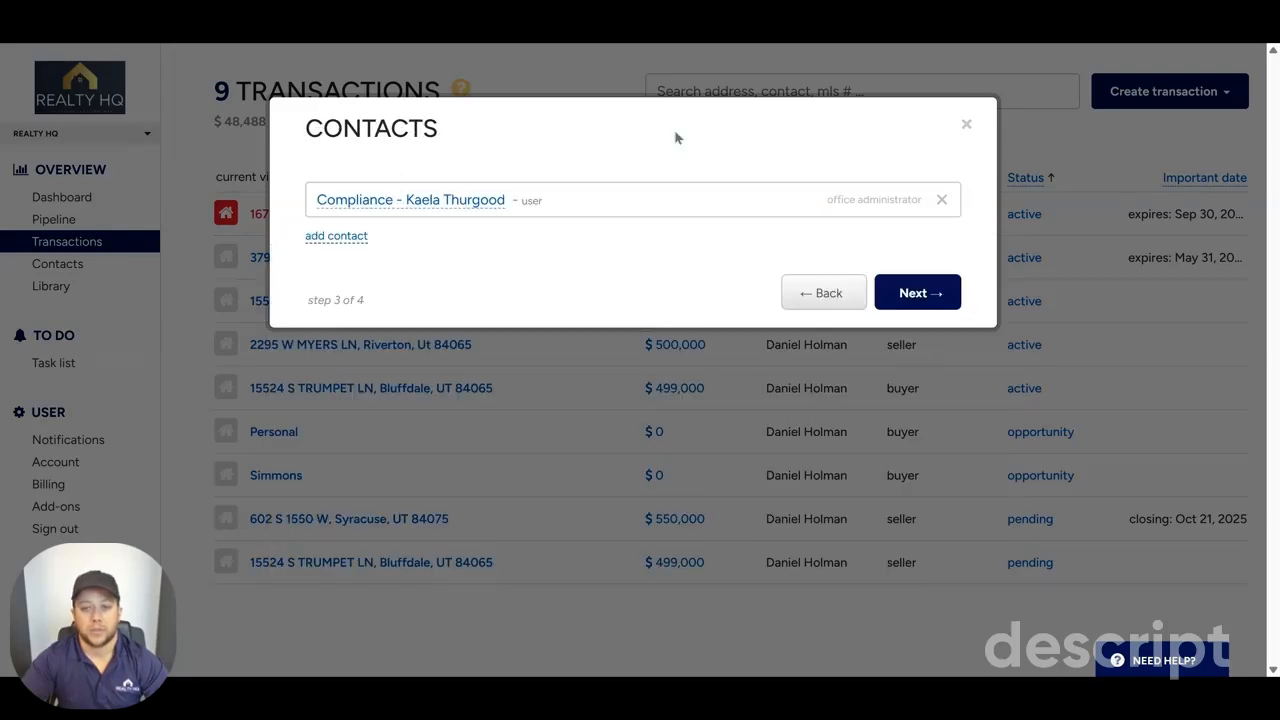
{"action": "left_click", "coordinate": [928, 288]}
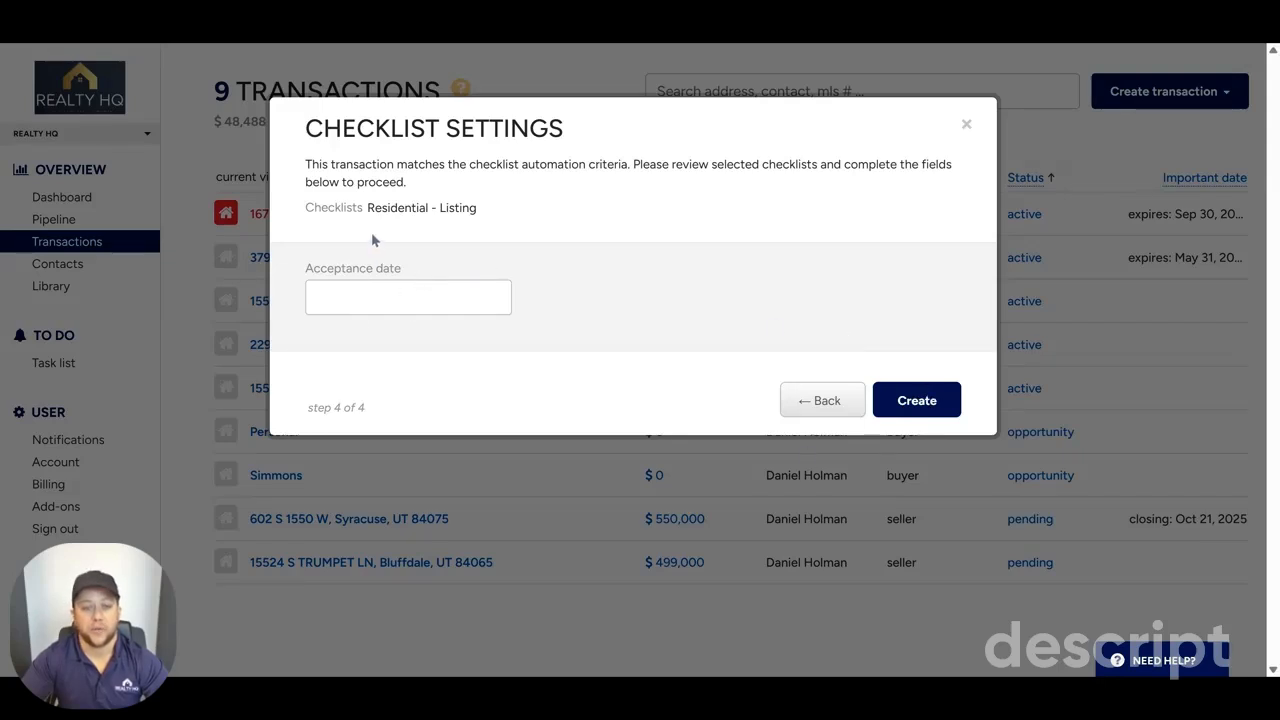
{"action": "left_click_drag", "start_coordinate": [480, 210], "coordinate": [389, 210]}
{"action": "left_click", "coordinate": [323, 208]}
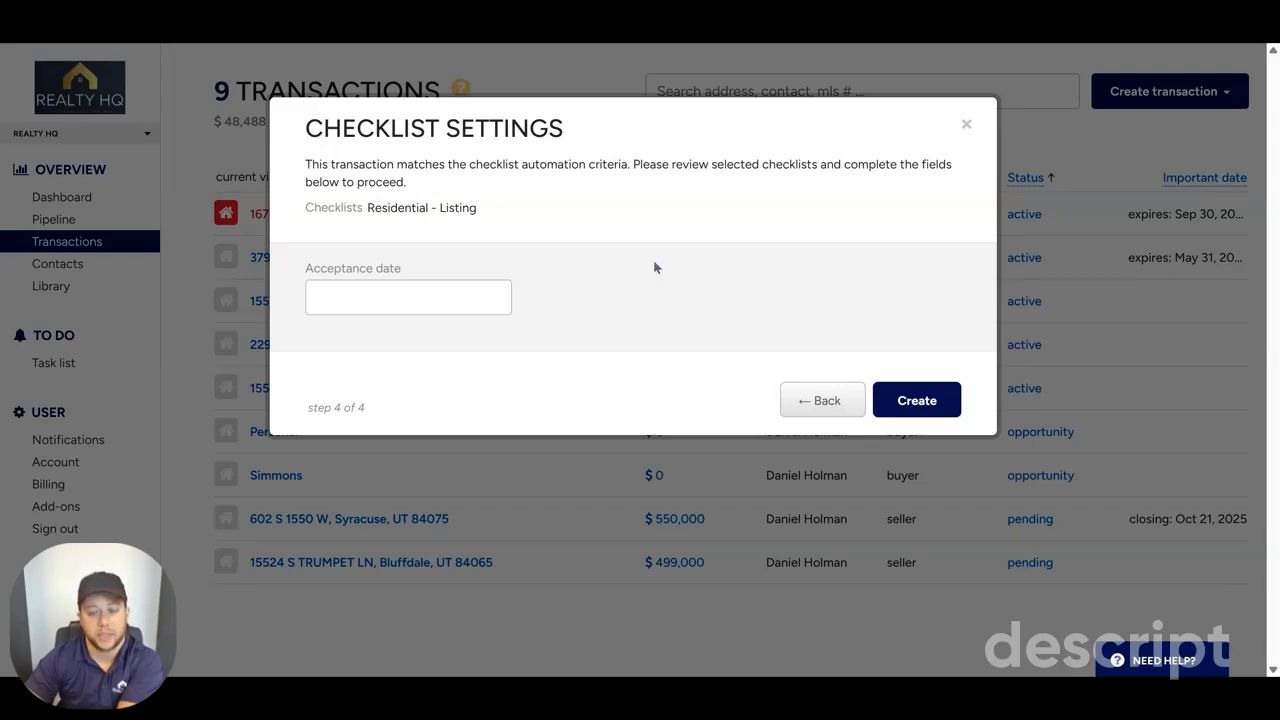
{"action": "left_click", "coordinate": [915, 399]}
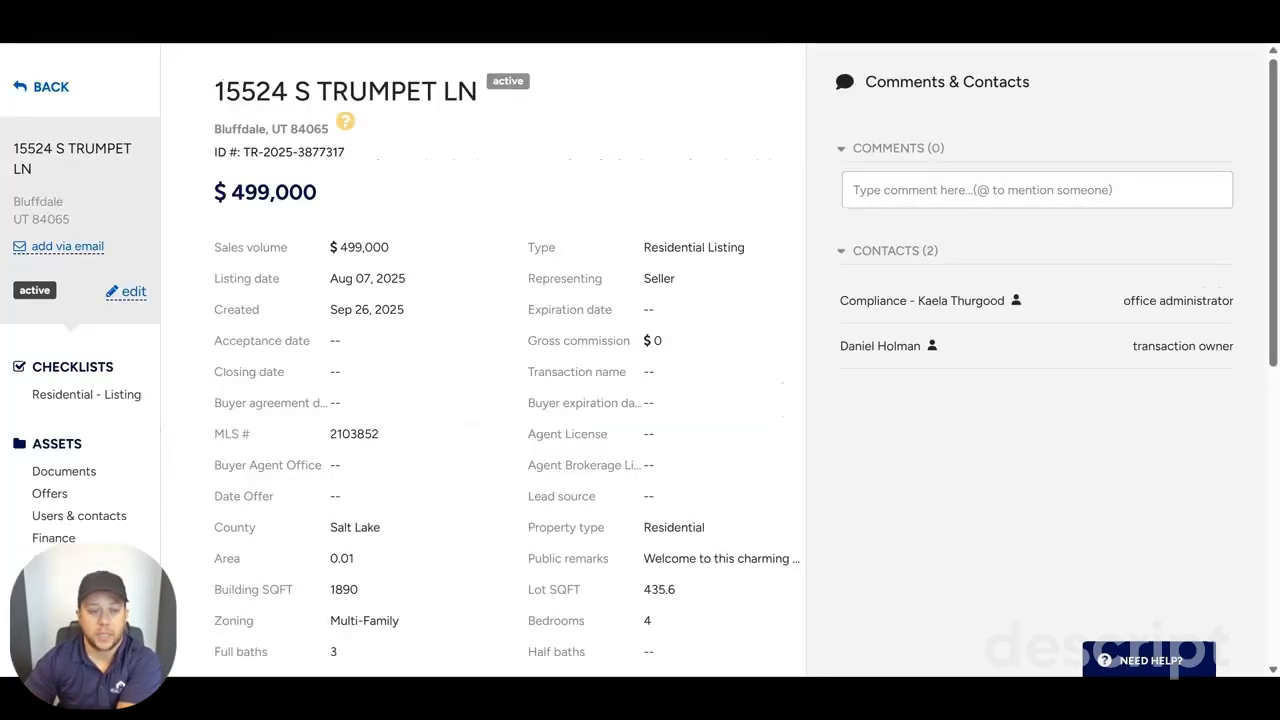
Step: Examine the Residential - Listing checklist and the ways to add files to the transaction's unsorted documents
{"action": "left_click", "coordinate": [128, 396]}
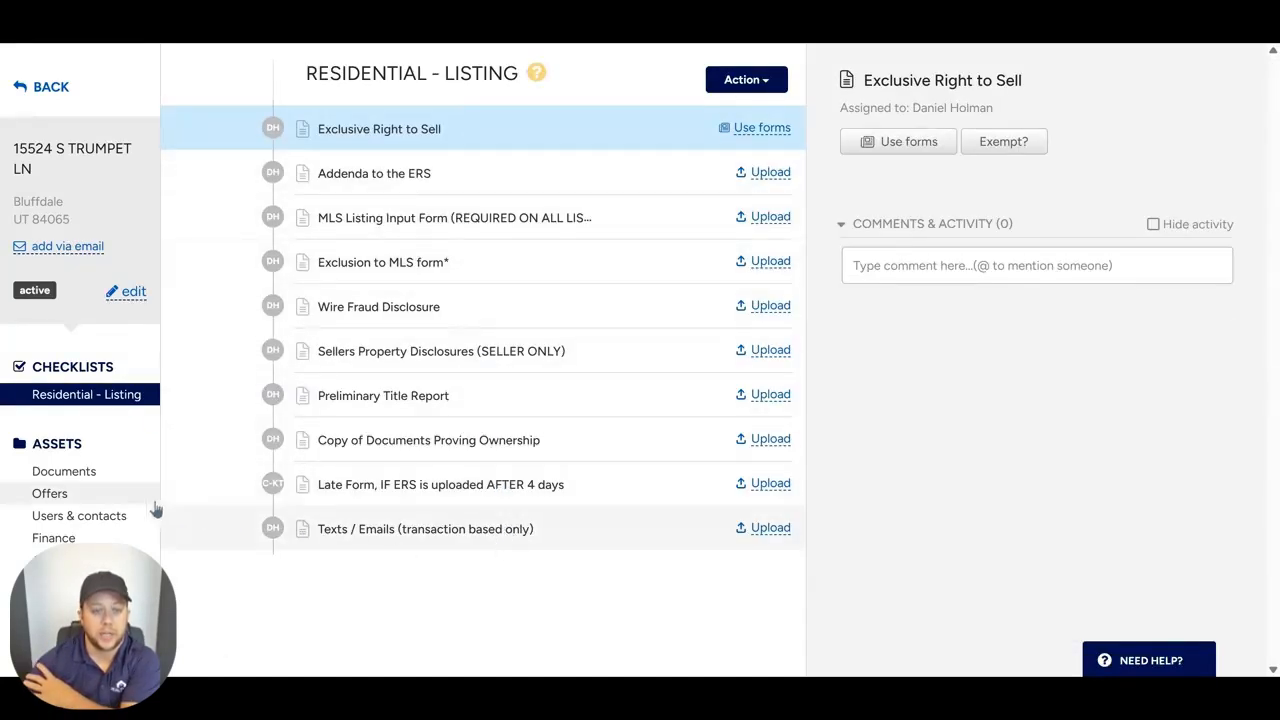
{"action": "left_click", "coordinate": [50, 471]}
{"action": "left_click", "coordinate": [60, 493]}
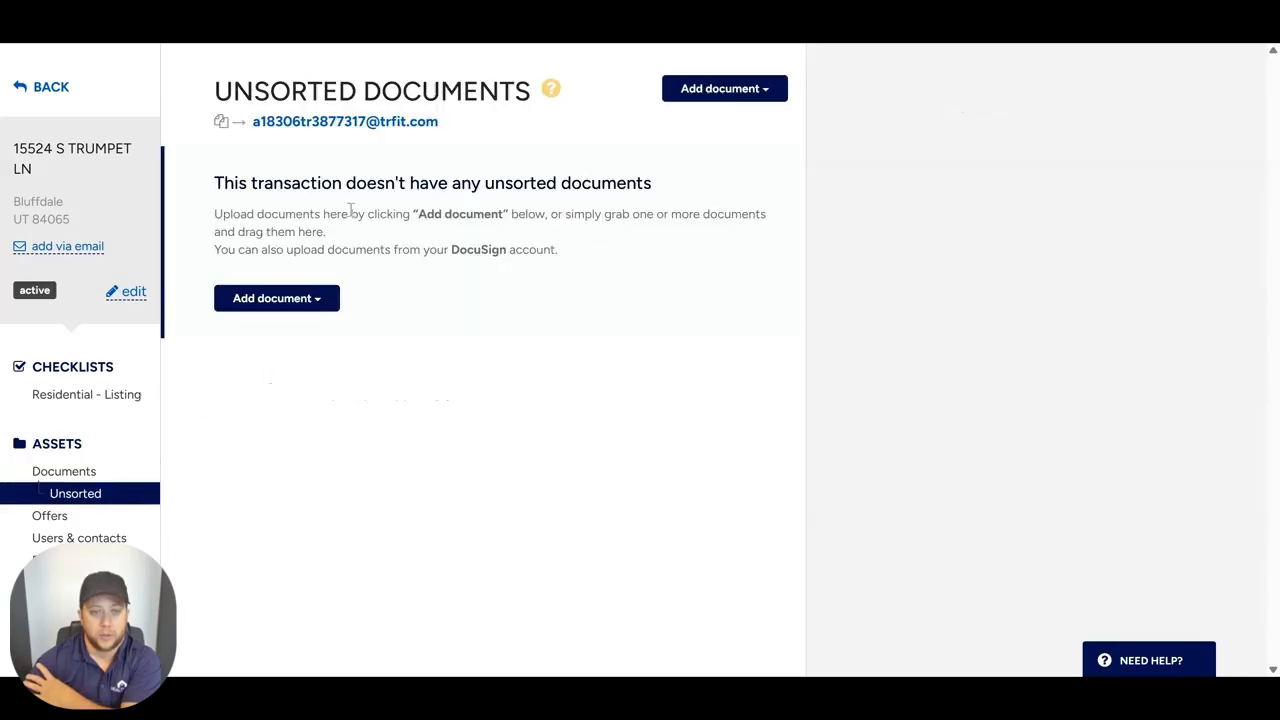
{"action": "left_click", "coordinate": [742, 92]}
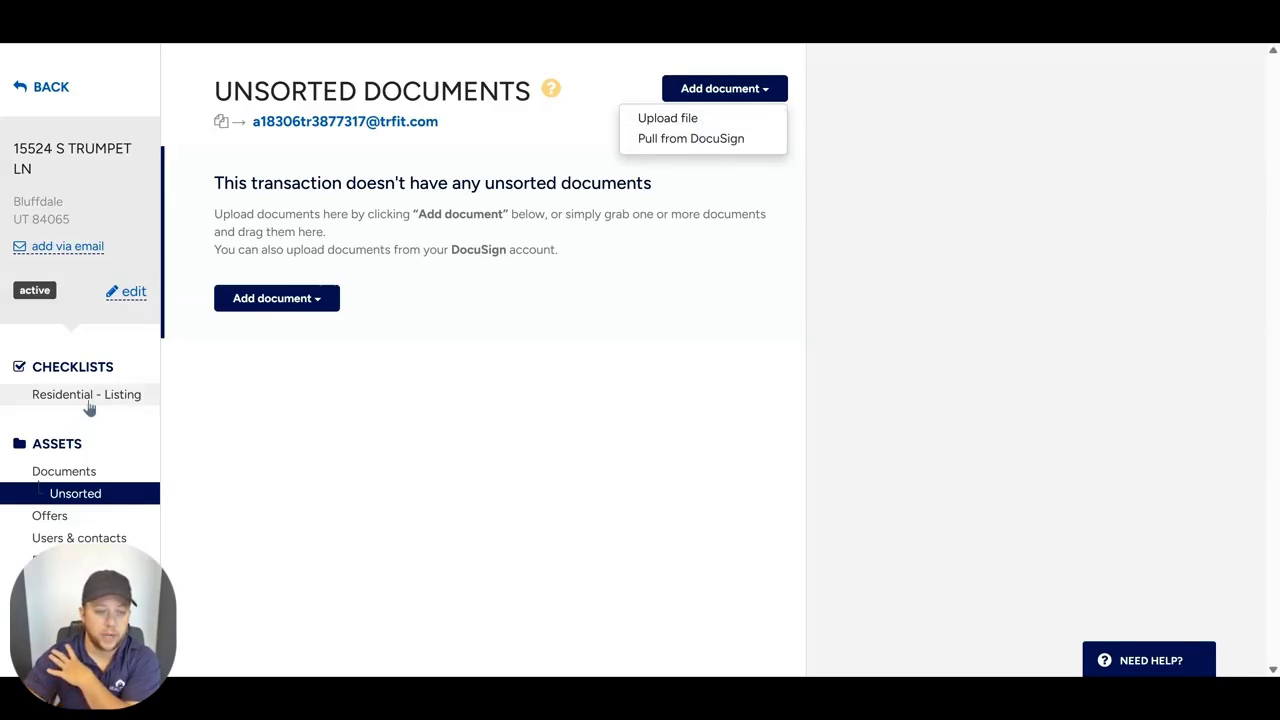
Step: Open the Exclusive Right to Sell form from the transaction's documents for editing, keeping the preselected uar 8 form and default signer roles
{"action": "left_click", "coordinate": [94, 471]}
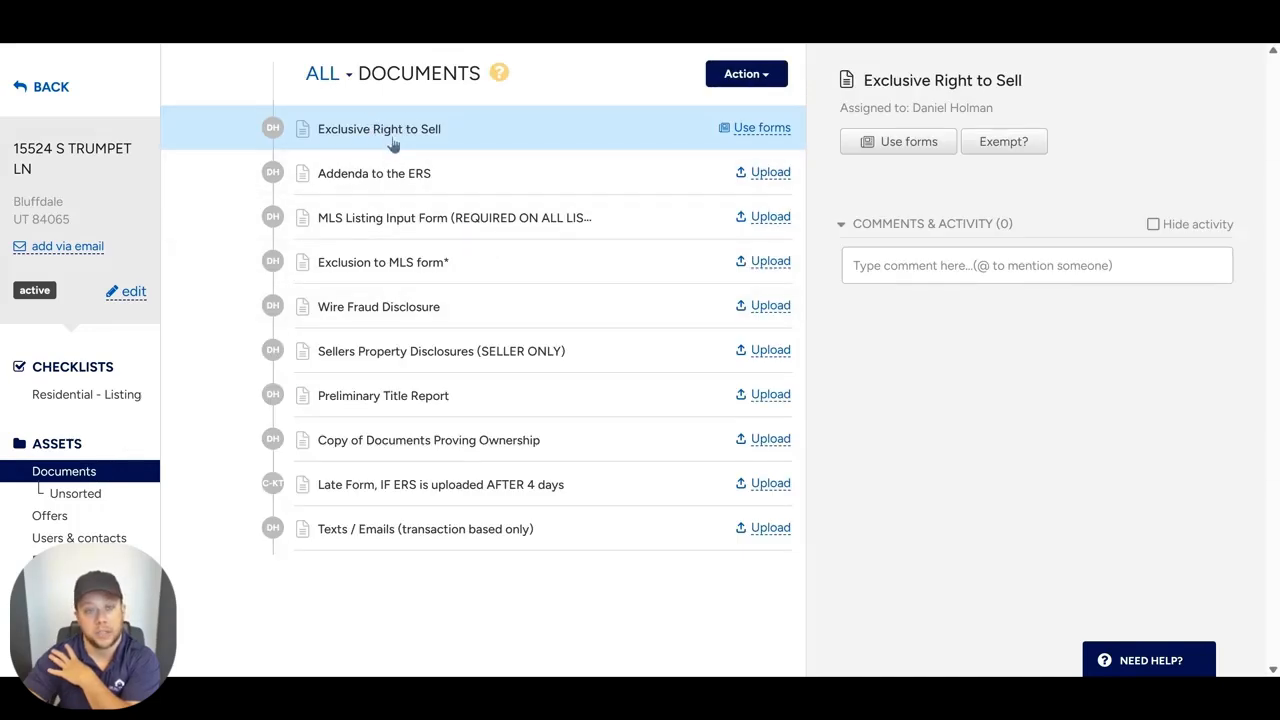
{"action": "left_click", "coordinate": [890, 150]}
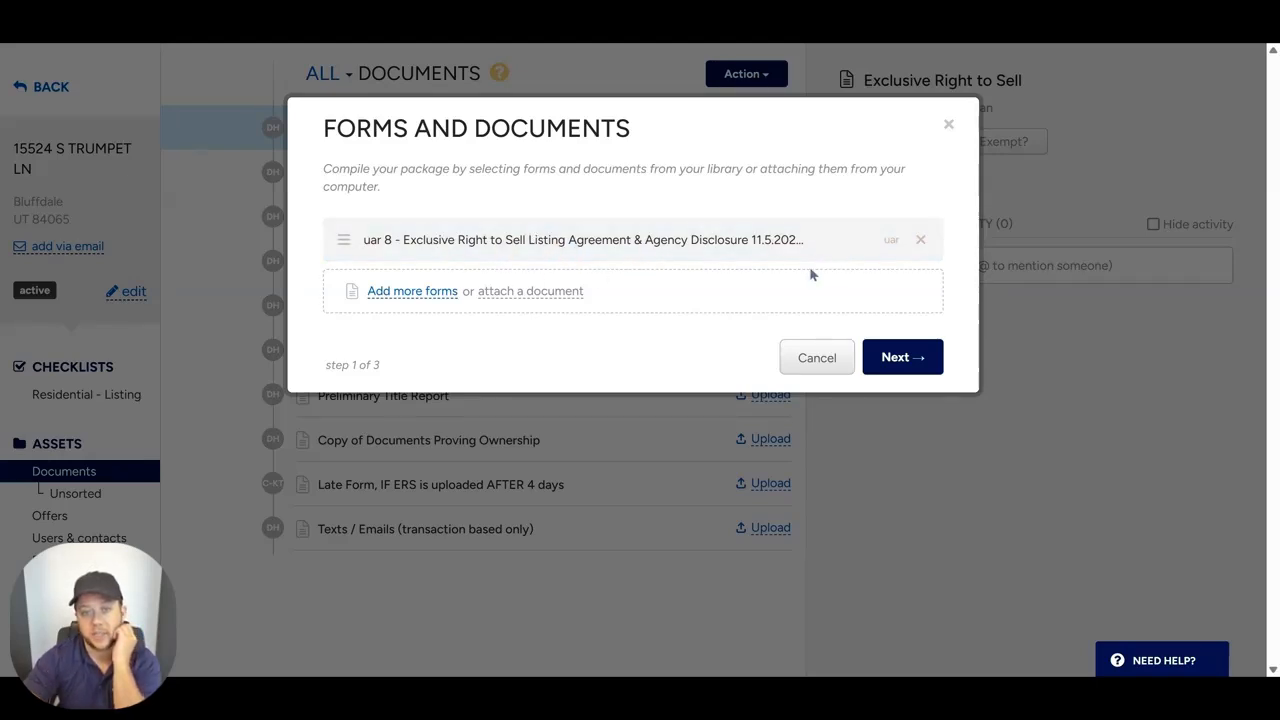
{"action": "left_click", "coordinate": [929, 356]}
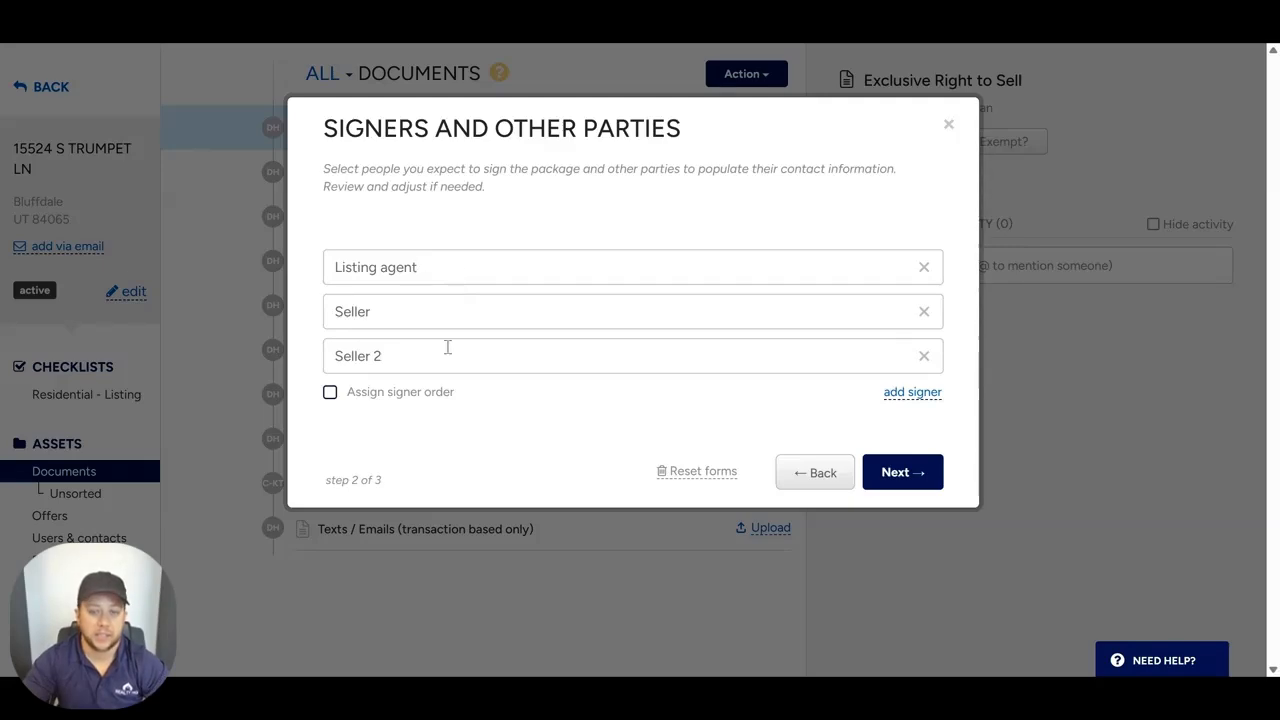
{"action": "left_click", "coordinate": [902, 476]}
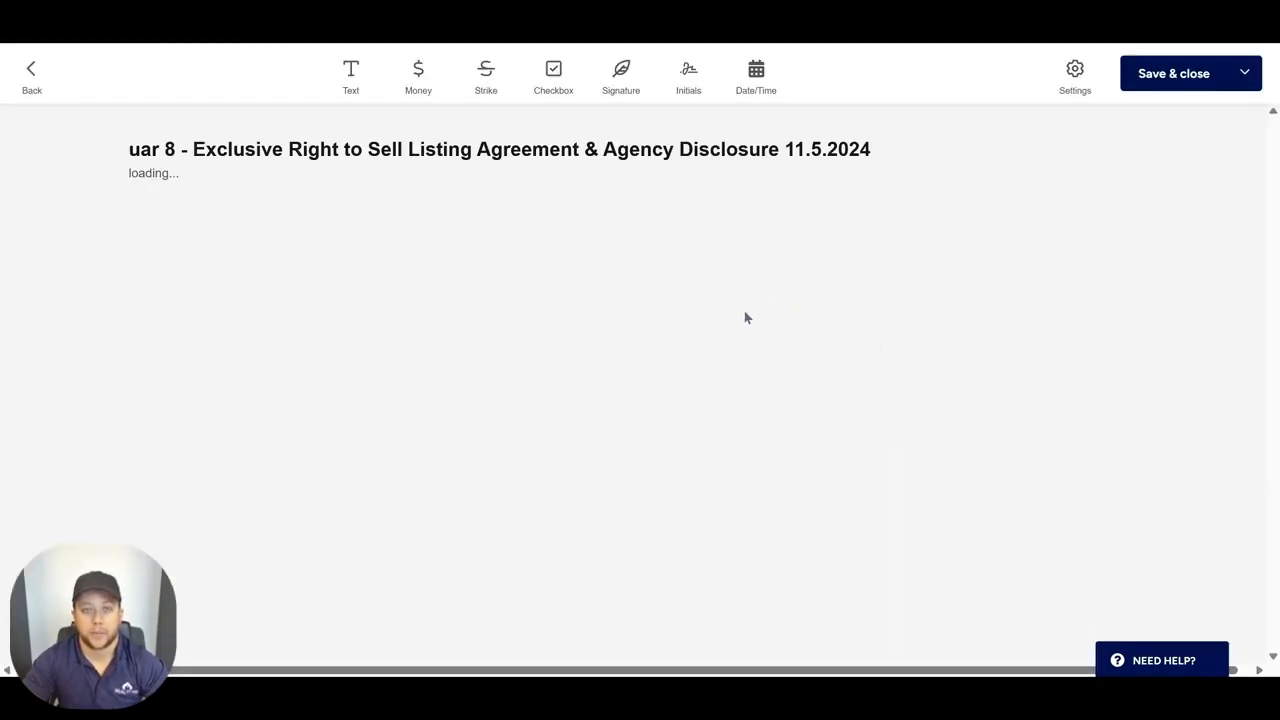
Step: Review the prefilled fields and initials areas of the Exclusive Right to Sell agreement, and save and close it
{"action": "scroll", "coordinate": [744, 318], "scroll_direction": "down", "scroll_amount": 3}
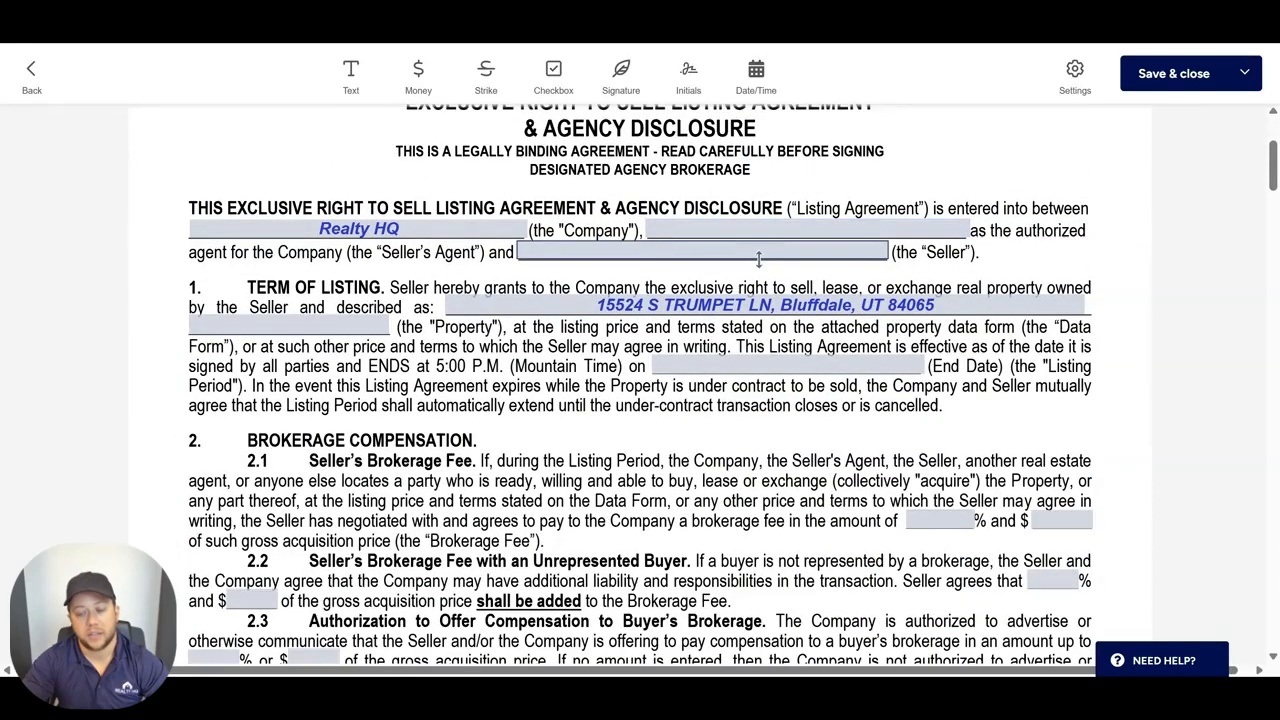
{"action": "scroll", "coordinate": [758, 258], "scroll_direction": "down", "scroll_amount": 12}
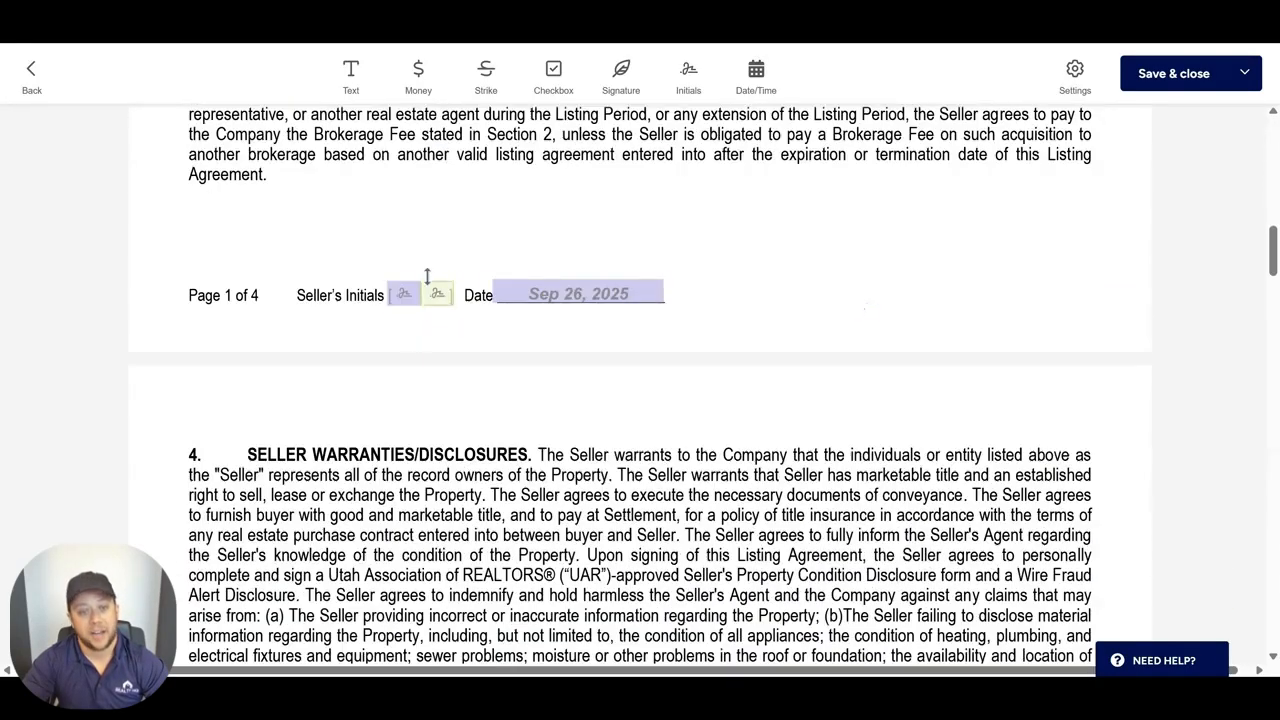
{"action": "scroll", "coordinate": [548, 336], "scroll_direction": "up", "scroll_amount": 6}
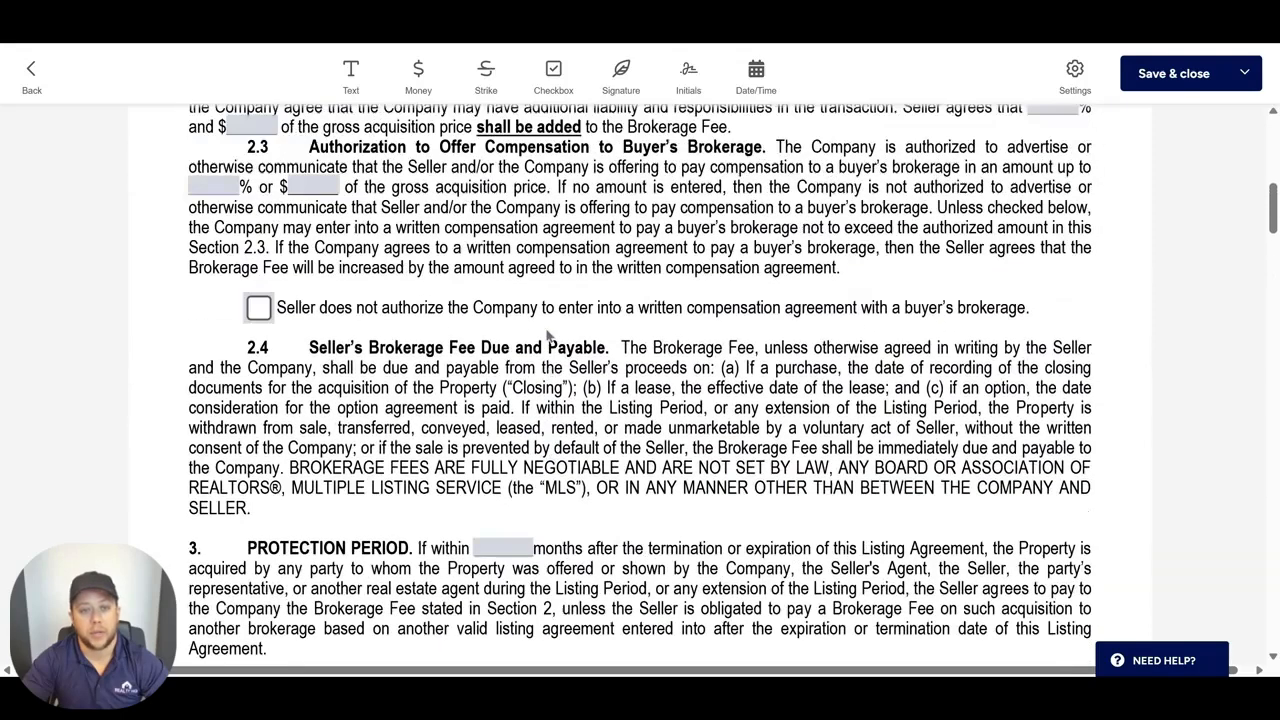
{"action": "left_click", "coordinate": [1208, 76]}
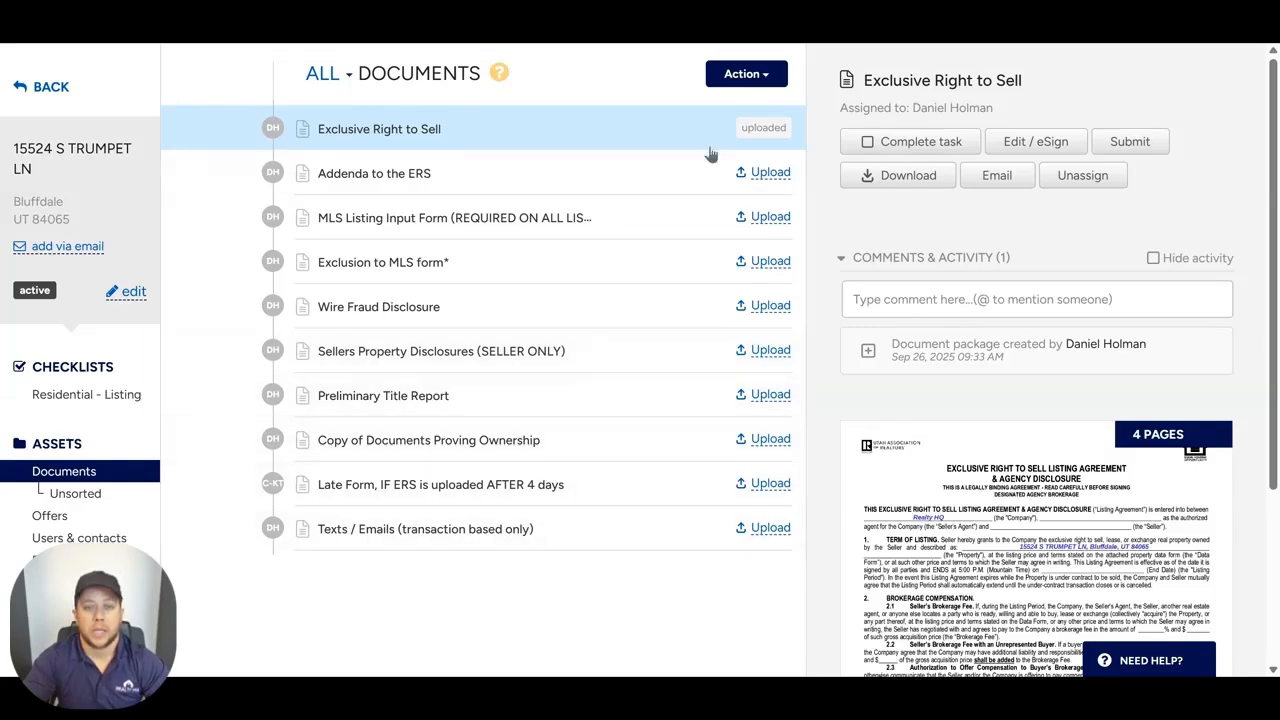
Step: Start switching the active transaction to pending and set the buying side as represented by an existing company contact, selecting that contact
{"action": "left_click", "coordinate": [133, 291]}
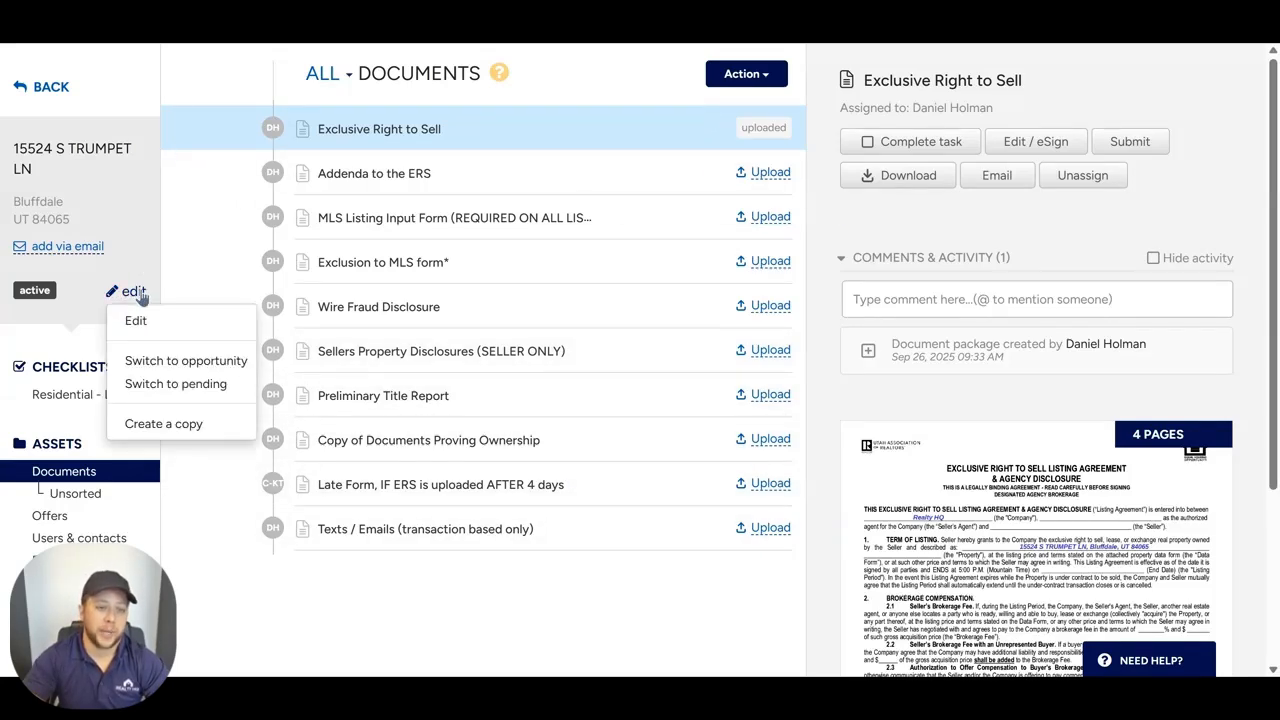
{"action": "left_click", "coordinate": [234, 384]}
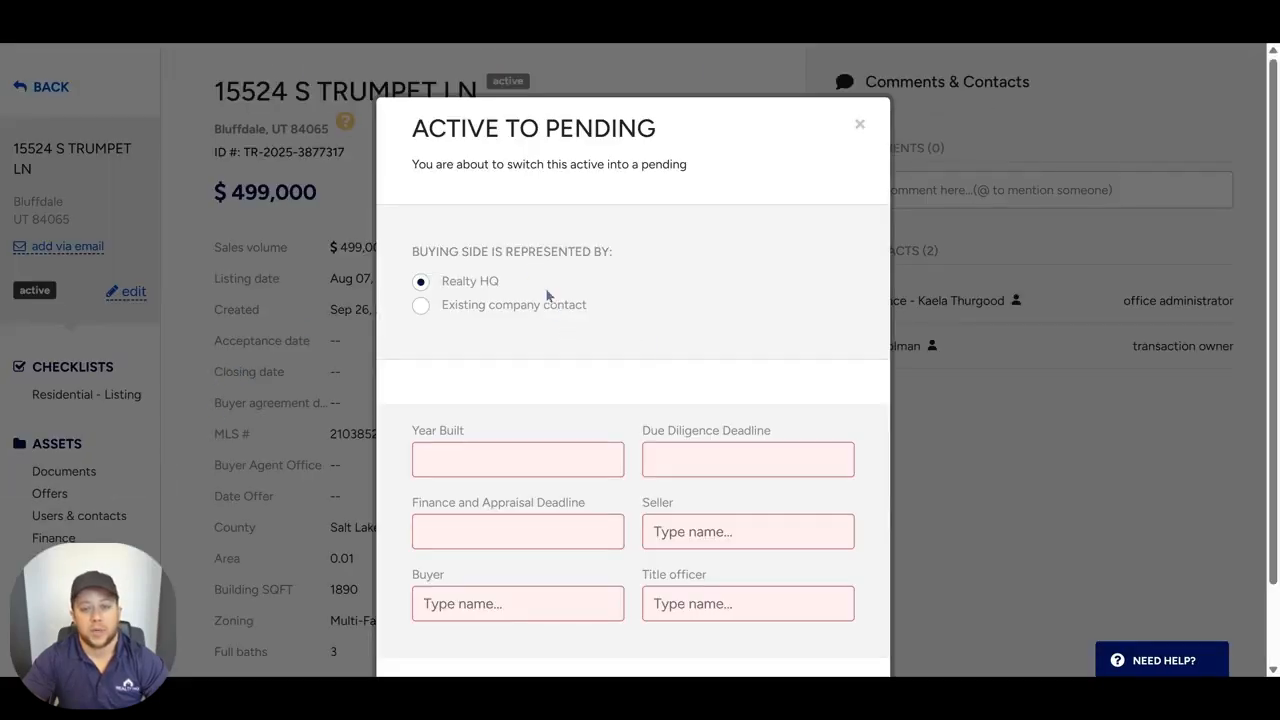
{"action": "scroll", "coordinate": [608, 250], "scroll_direction": "down", "scroll_amount": 1}
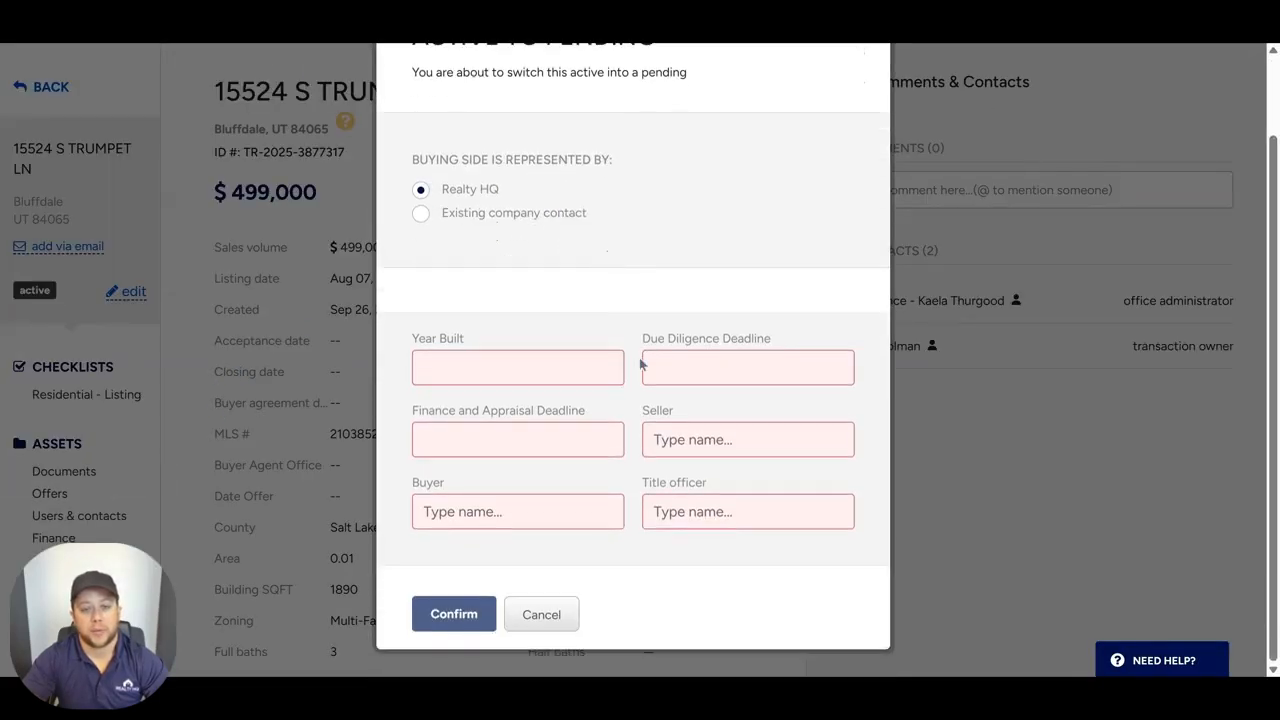
{"action": "left_click", "coordinate": [437, 218]}
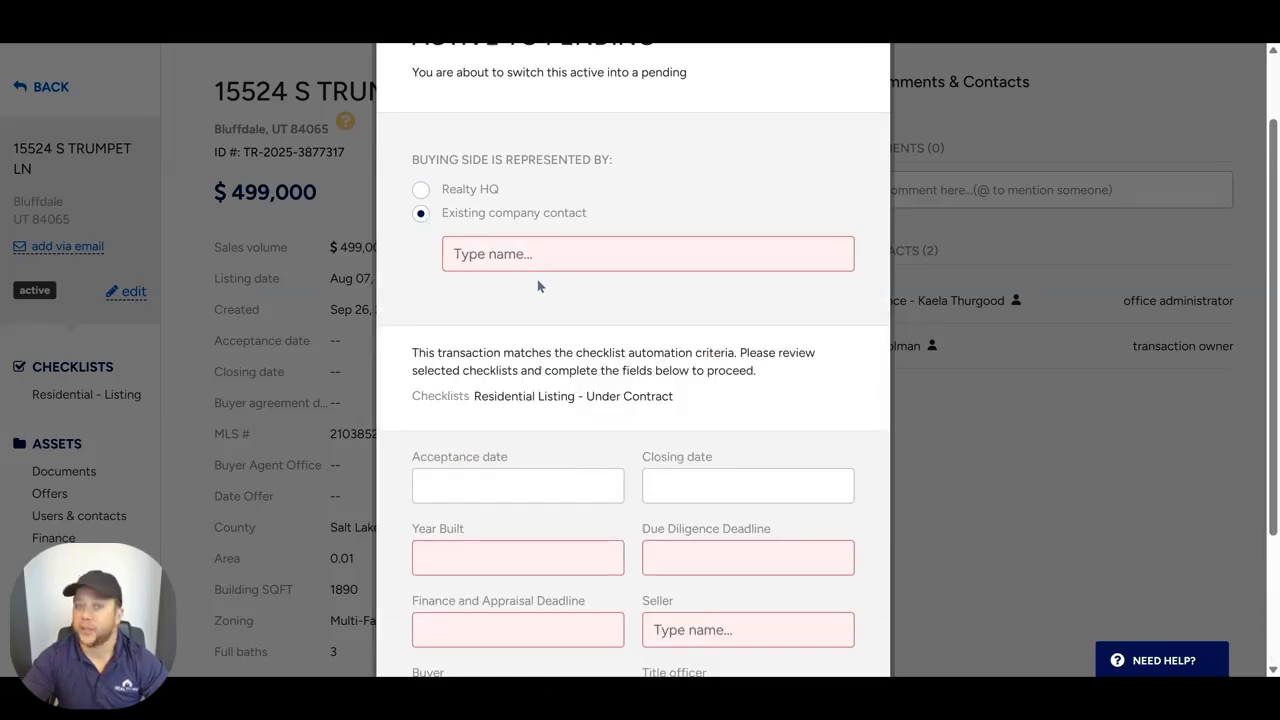
{"action": "left_click", "coordinate": [421, 191]}
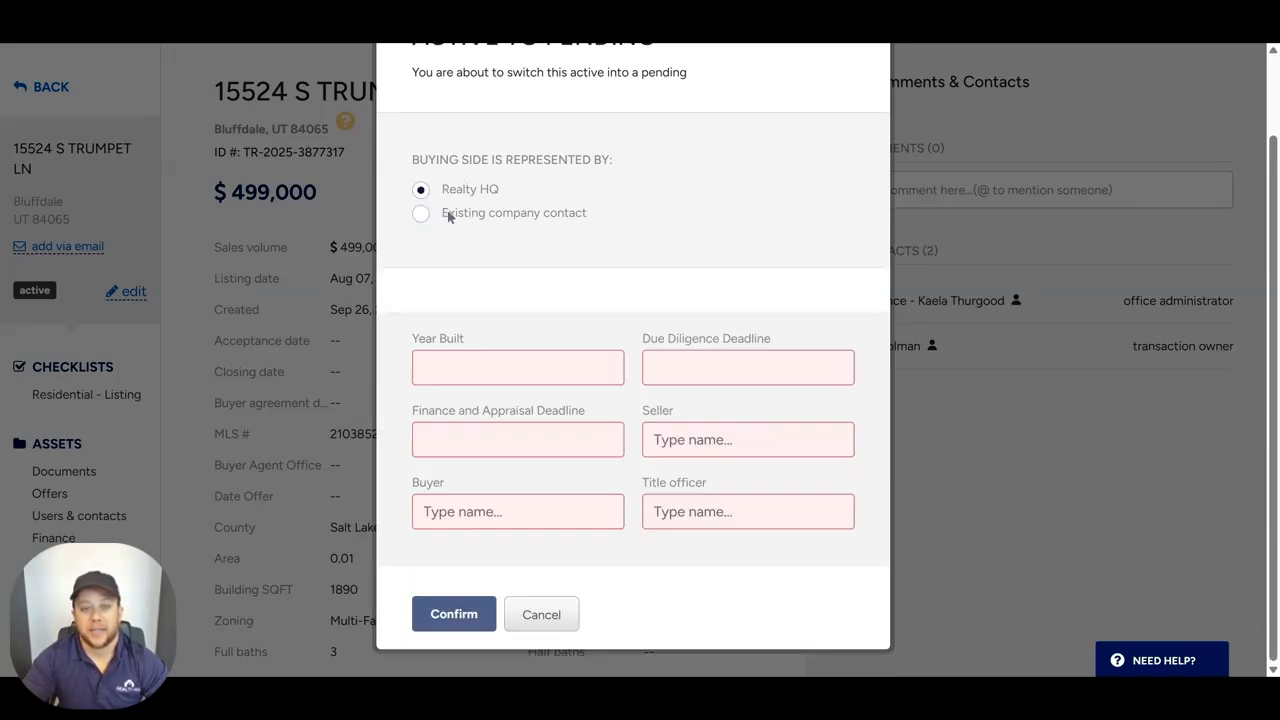
{"action": "left_click", "coordinate": [421, 214]}
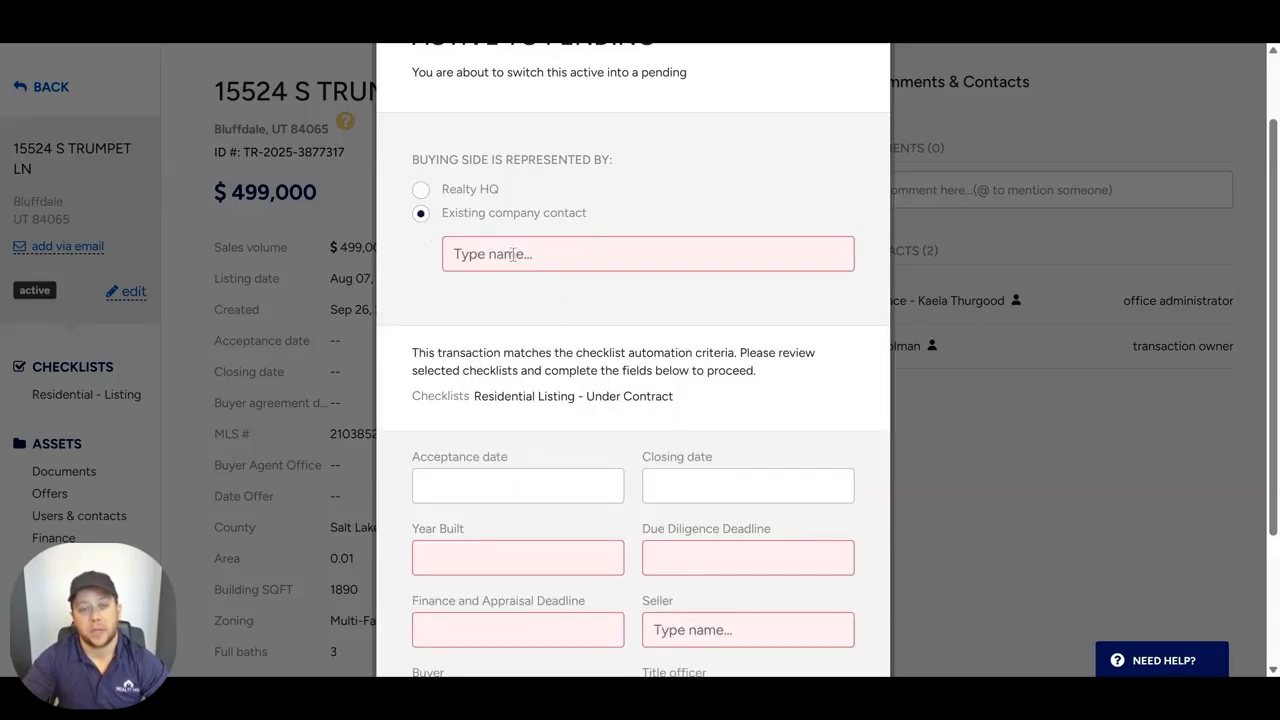
{"action": "left_click", "coordinate": [635, 251]}
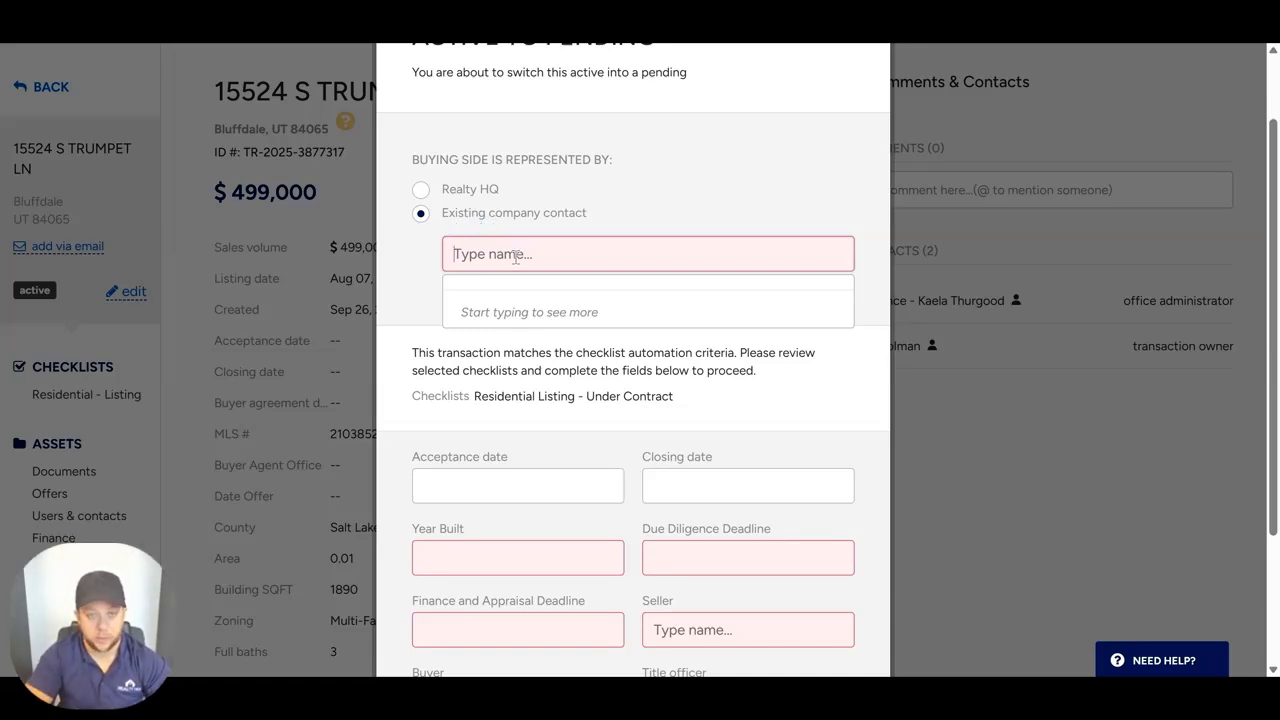
{"action": "type", "text": "cam"}
{"action": "key", "text": "BackSpace"}
{"action": "key", "text": "BackSpace"}
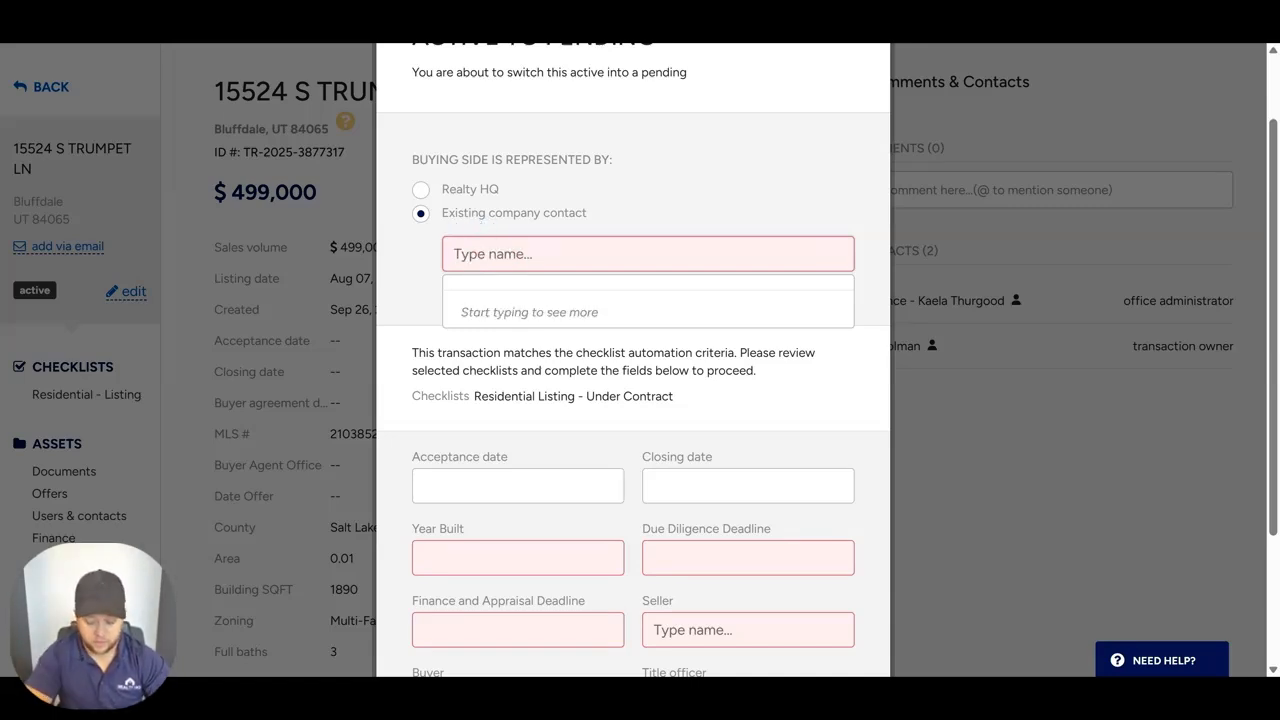
{"action": "type", "text": "kyle"}
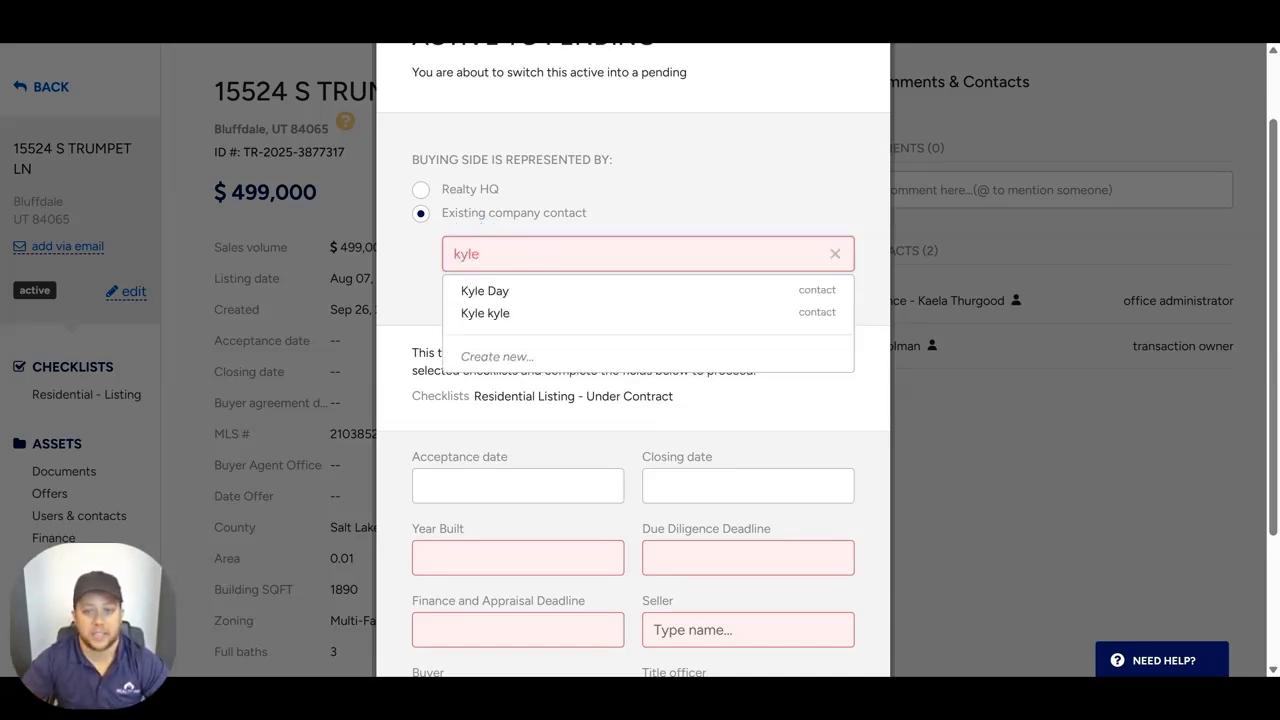
{"action": "left_click", "coordinate": [528, 312]}
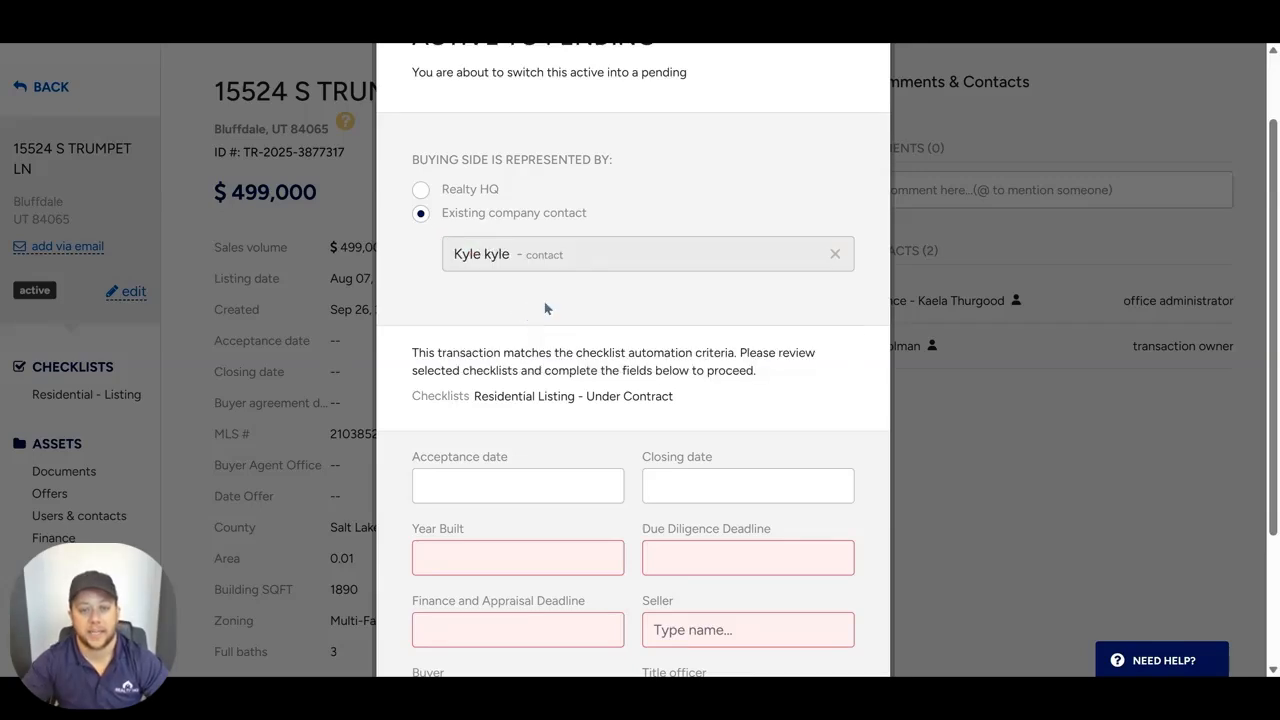
Step: Leave the acceptance date blank, set Year Built to 0, and set the due diligence and finance and appraisal deadlines to Sep 26, 2025
{"action": "scroll", "coordinate": [532, 330], "scroll_direction": "down", "scroll_amount": 2}
{"action": "left_click", "coordinate": [549, 372]}
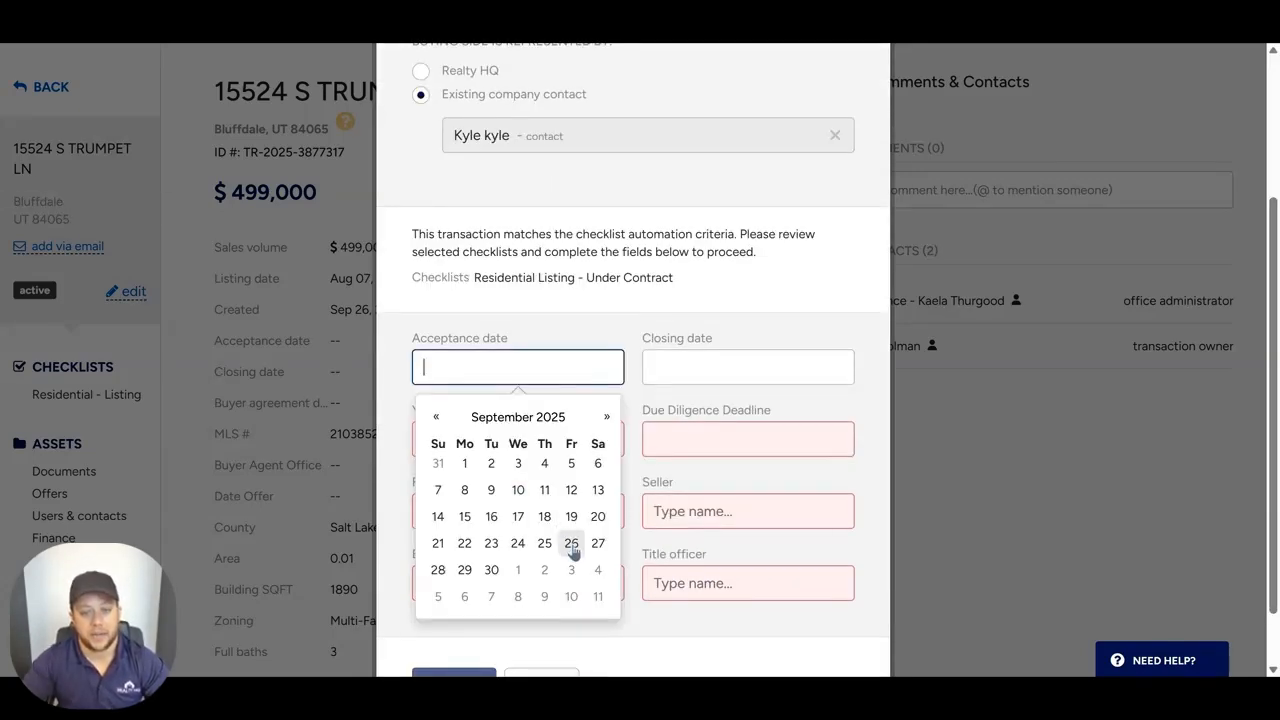
{"action": "left_click_drag", "start_coordinate": [651, 320], "coordinate": [643, 268]}
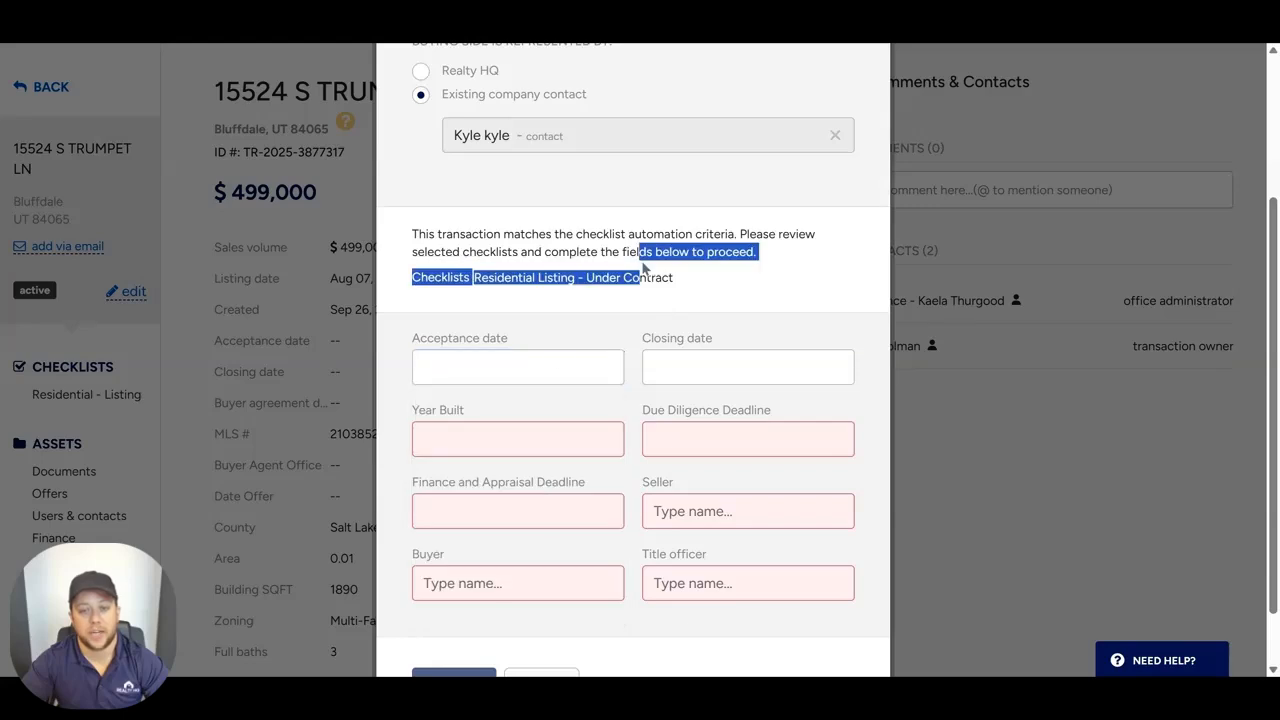
{"action": "left_click", "coordinate": [571, 431]}
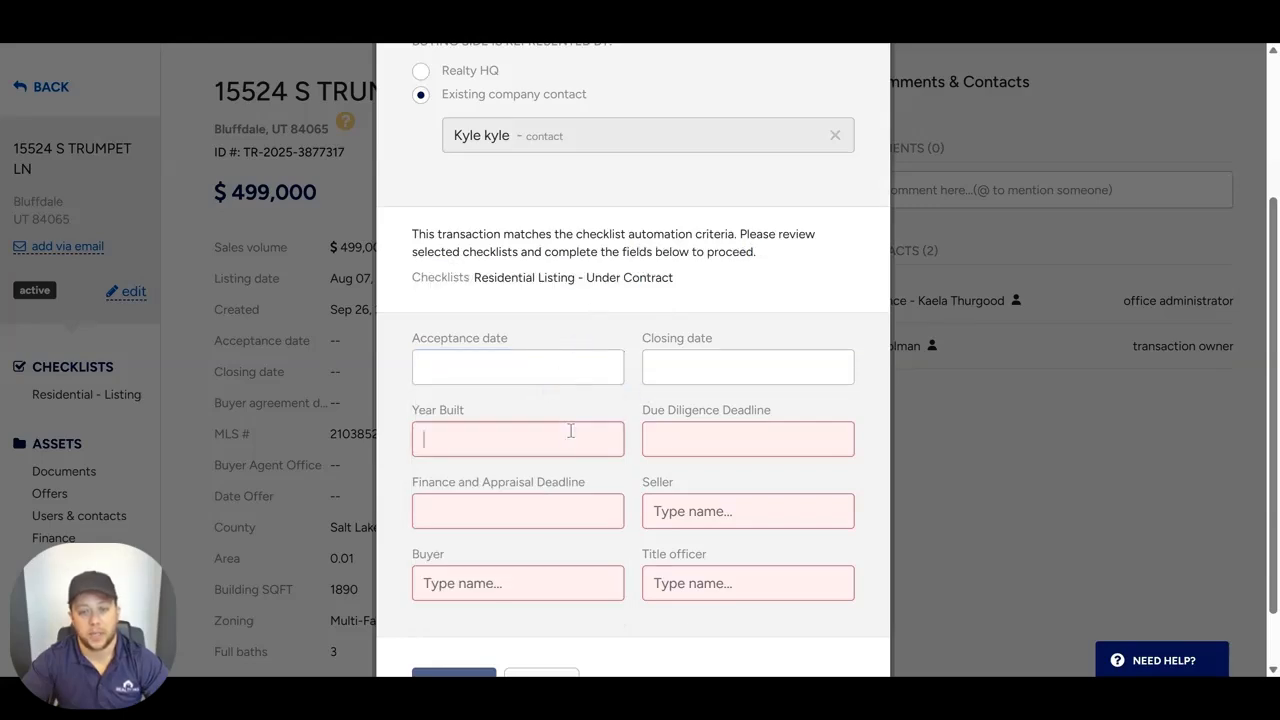
{"action": "type", "text": "0"}
{"action": "left_click", "coordinate": [665, 450]}
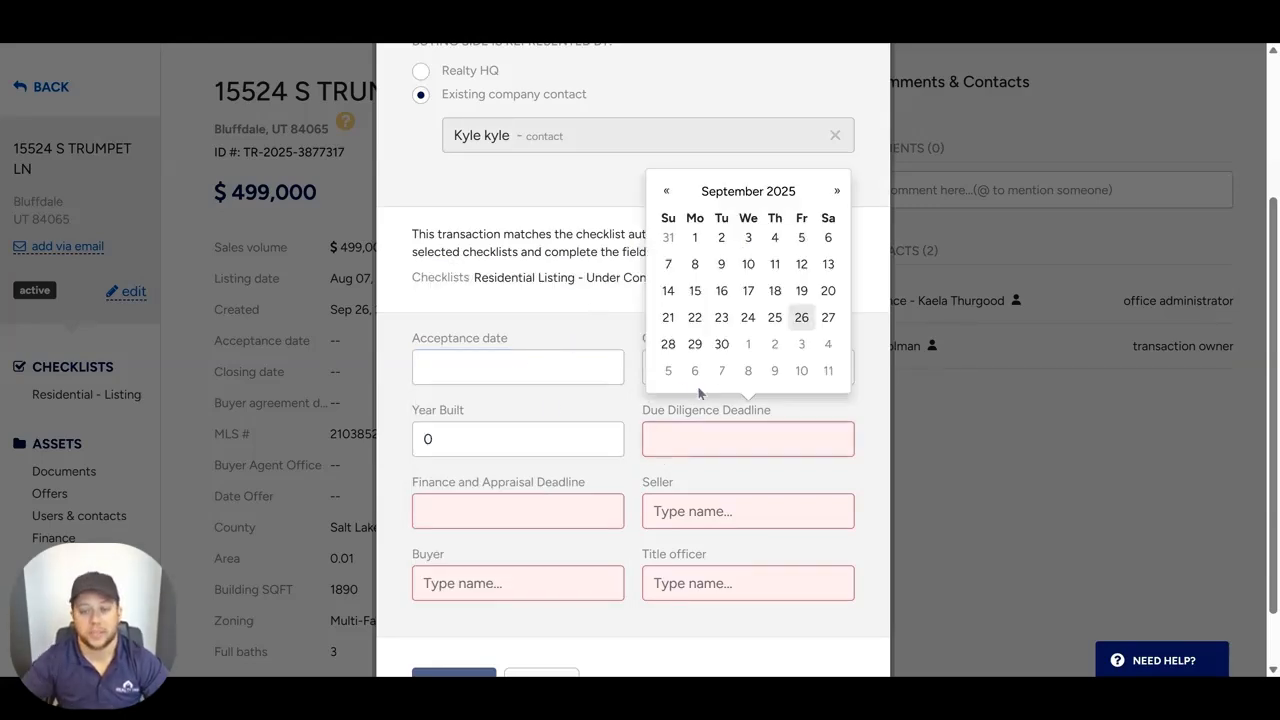
{"action": "left_click", "coordinate": [805, 319]}
{"action": "left_click", "coordinate": [542, 518]}
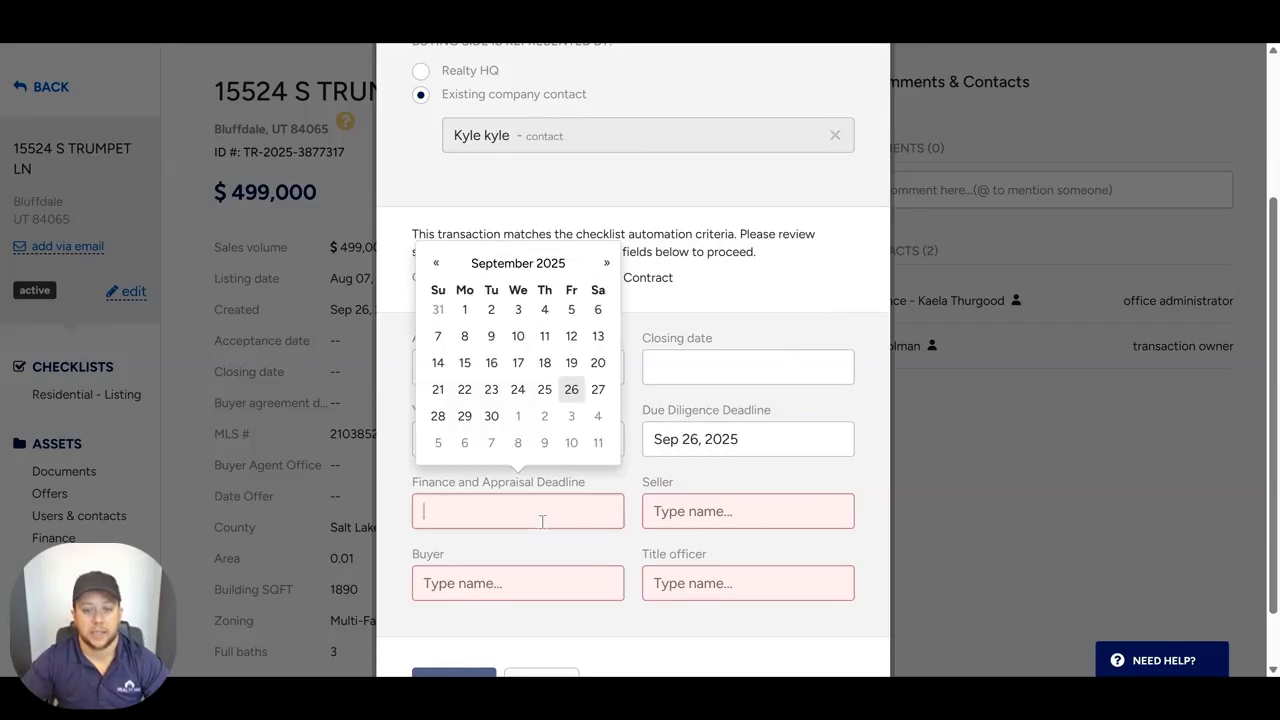
{"action": "left_click", "coordinate": [571, 389]}
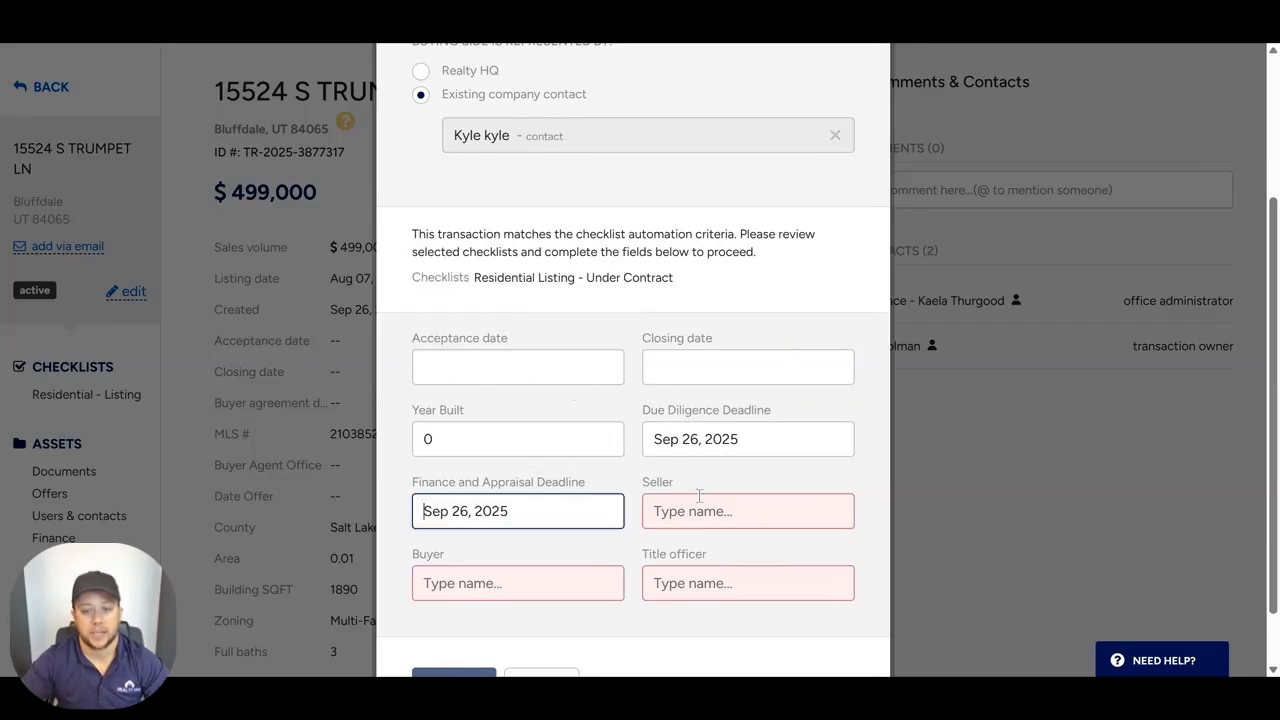
Step: Assign the transaction owner as the seller and an existing contact as both the buyer and the title officer
{"action": "left_click", "coordinate": [700, 505]}
{"action": "type", "text": "d"}
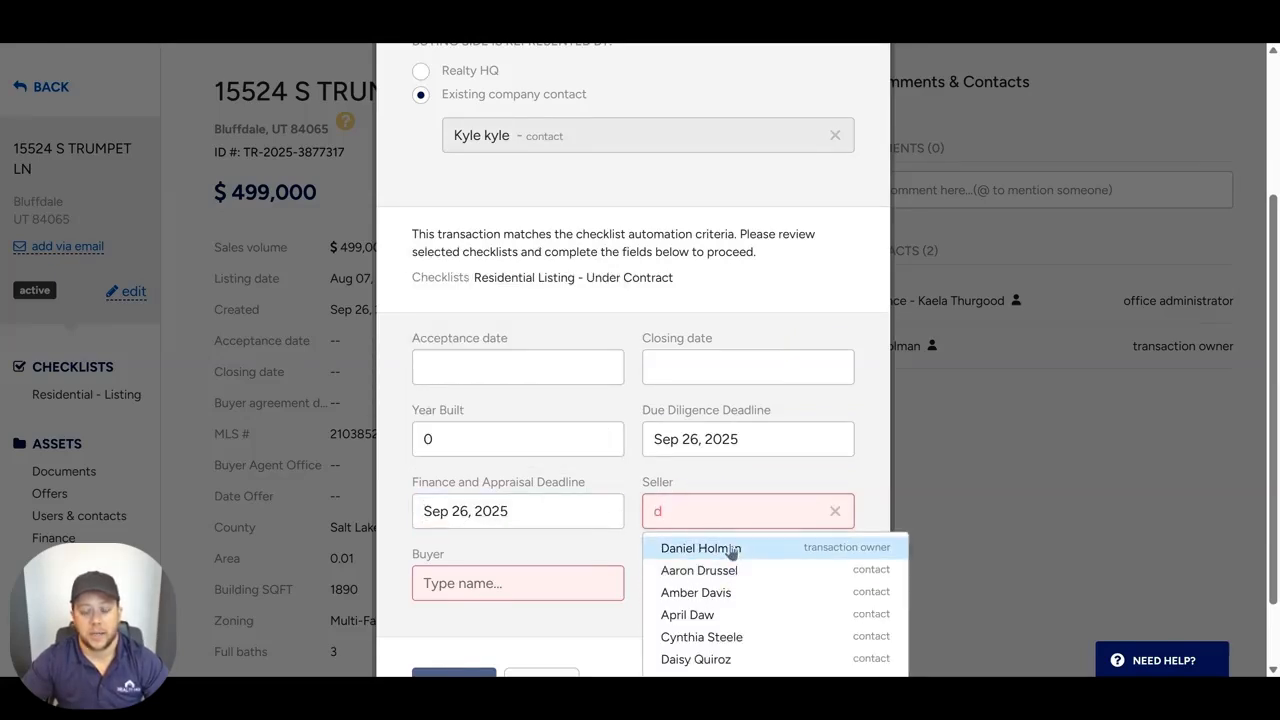
{"action": "left_click", "coordinate": [700, 548]}
{"action": "left_click", "coordinate": [466, 583]}
{"action": "type", "text": "kyl"}
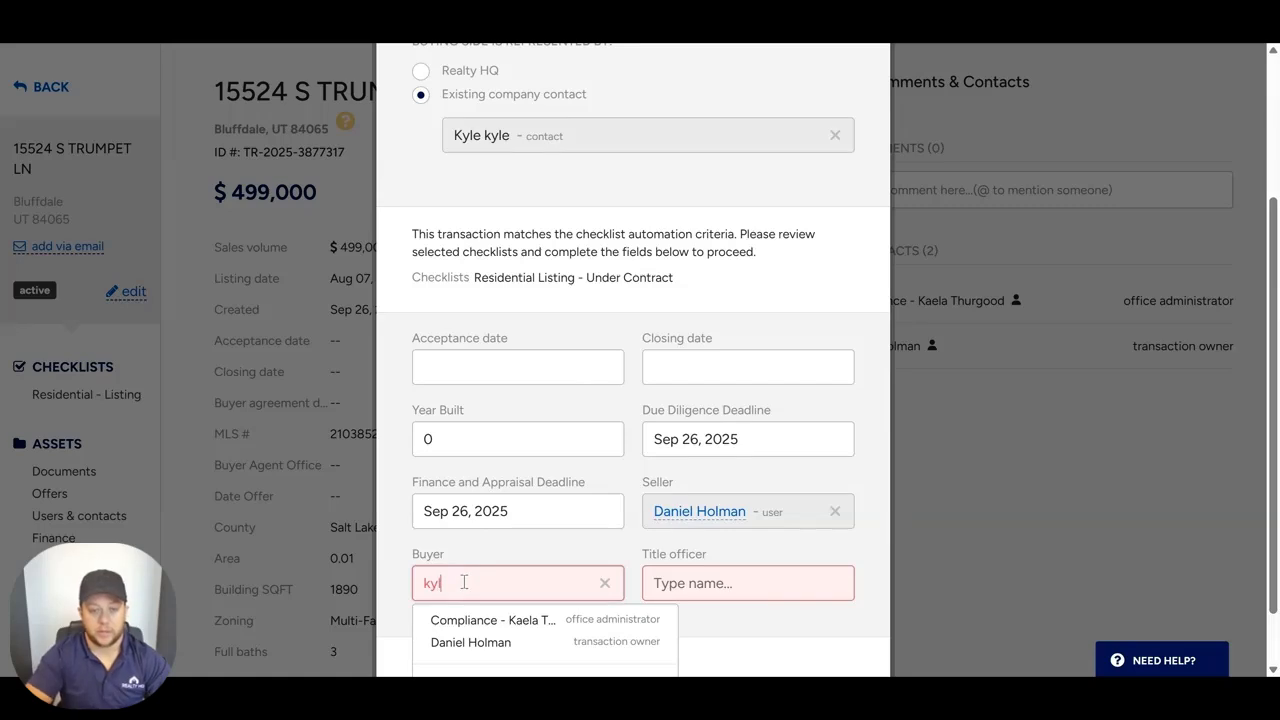
{"action": "type", "text": "e"}
{"action": "left_click", "coordinate": [490, 644]}
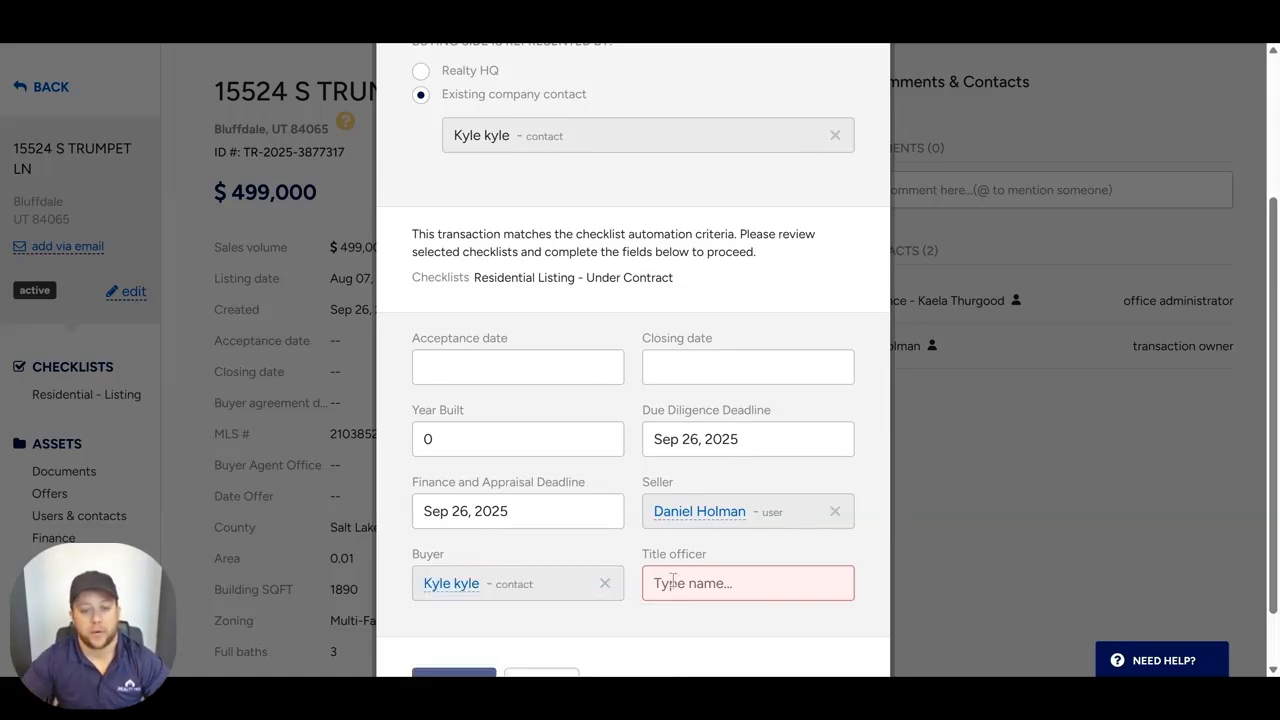
{"action": "left_click", "coordinate": [674, 580]}
{"action": "type", "text": "kyl"}
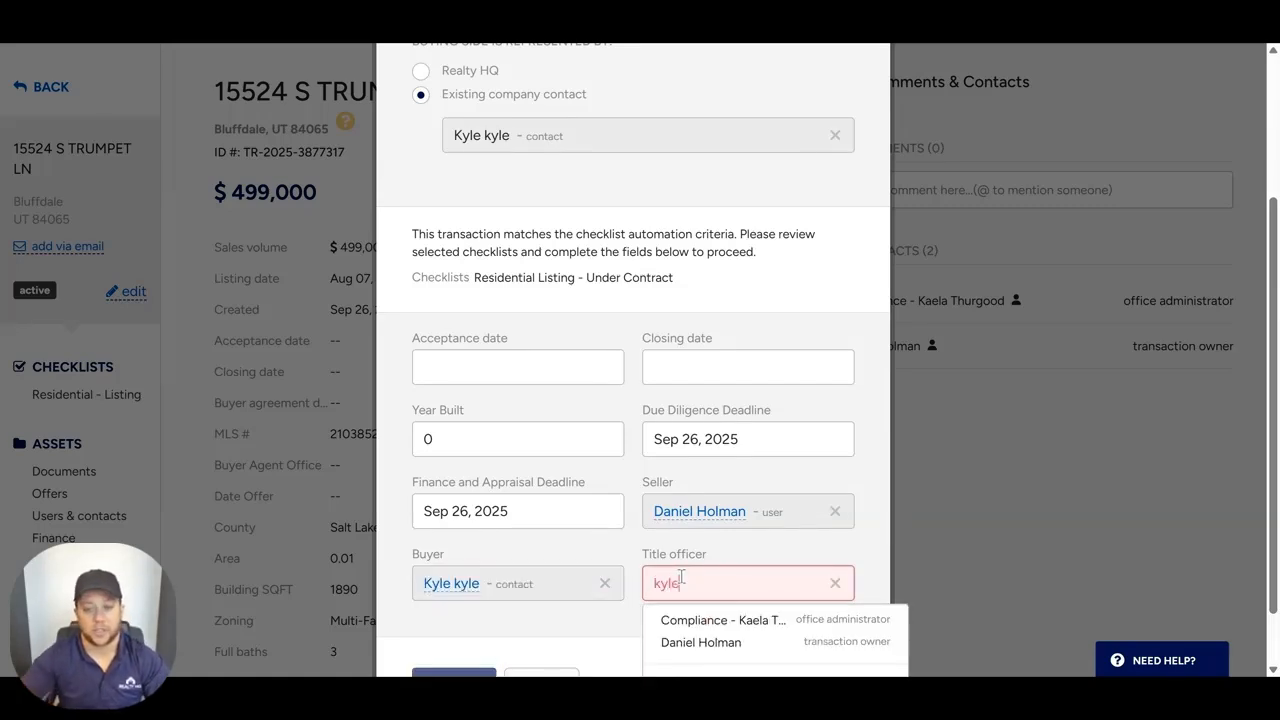
{"action": "type", "text": "e"}
{"action": "left_click", "coordinate": [705, 643]}
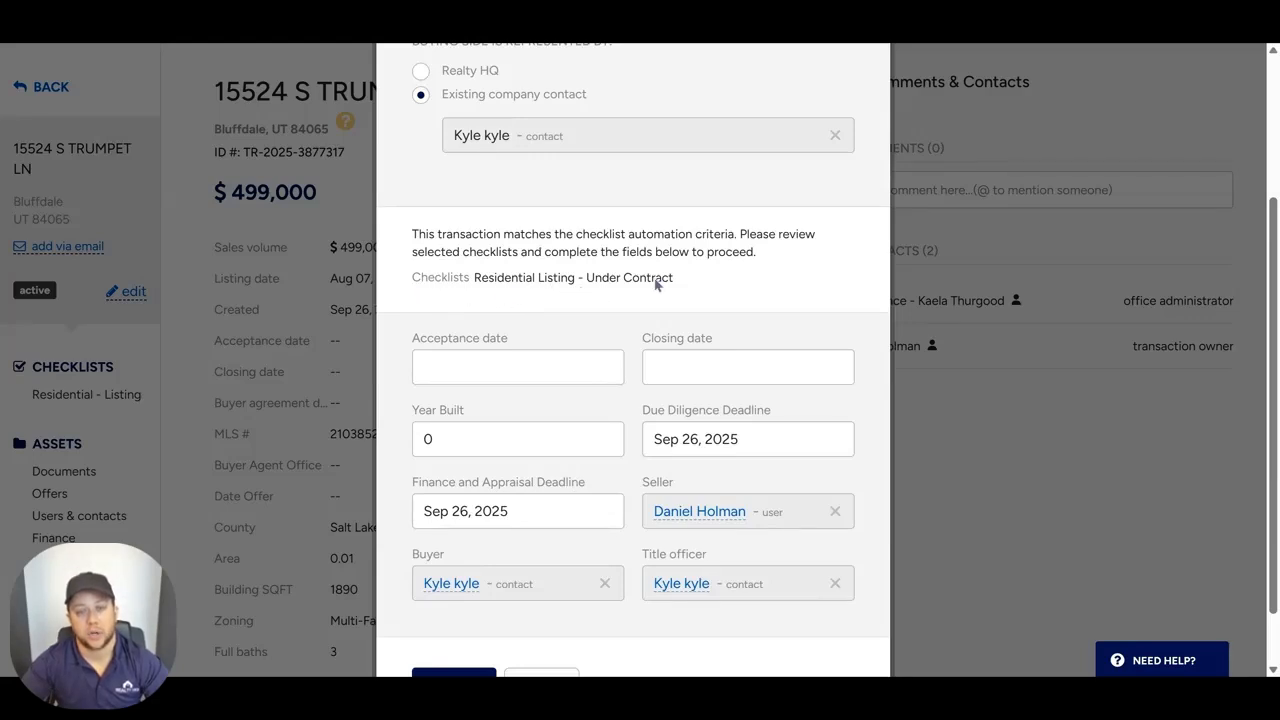
Step: Switch the buying side to Realty HQ and back to an existing company contact, reselect the contact, and confirm the change to pending
{"action": "scroll", "coordinate": [655, 295], "scroll_direction": "up", "scroll_amount": 3}
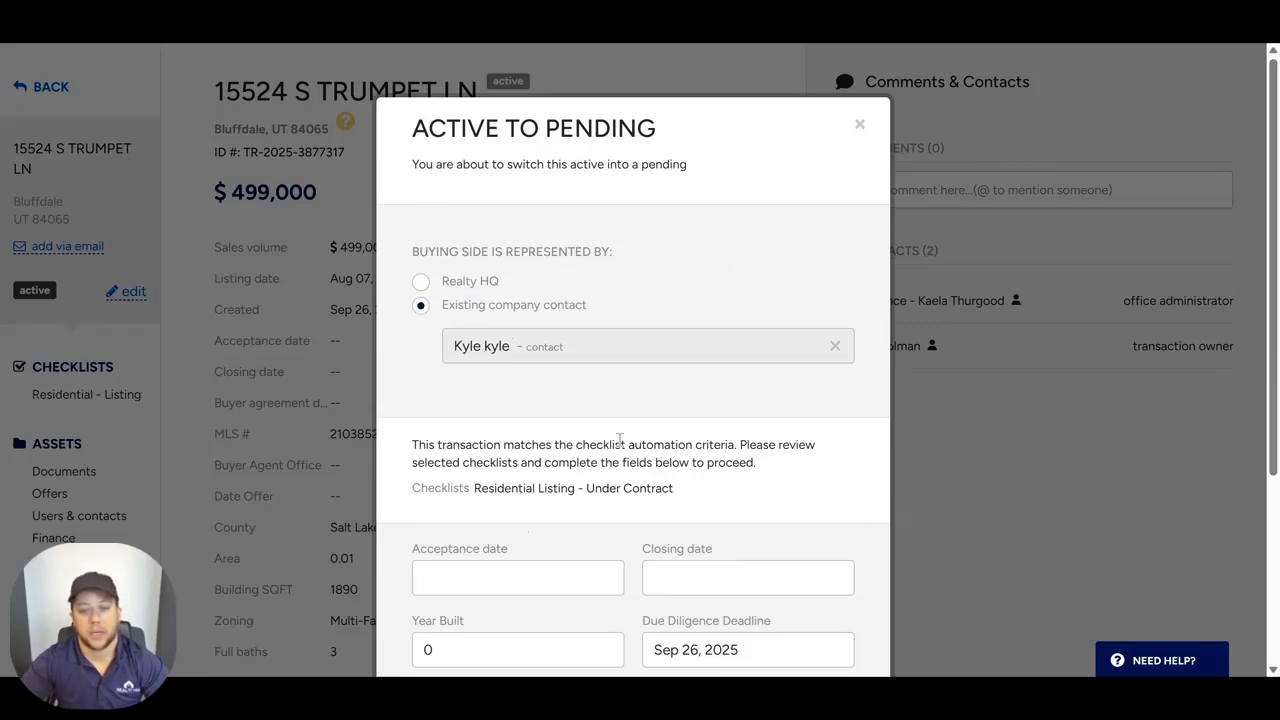
{"action": "left_click", "coordinate": [421, 281]}
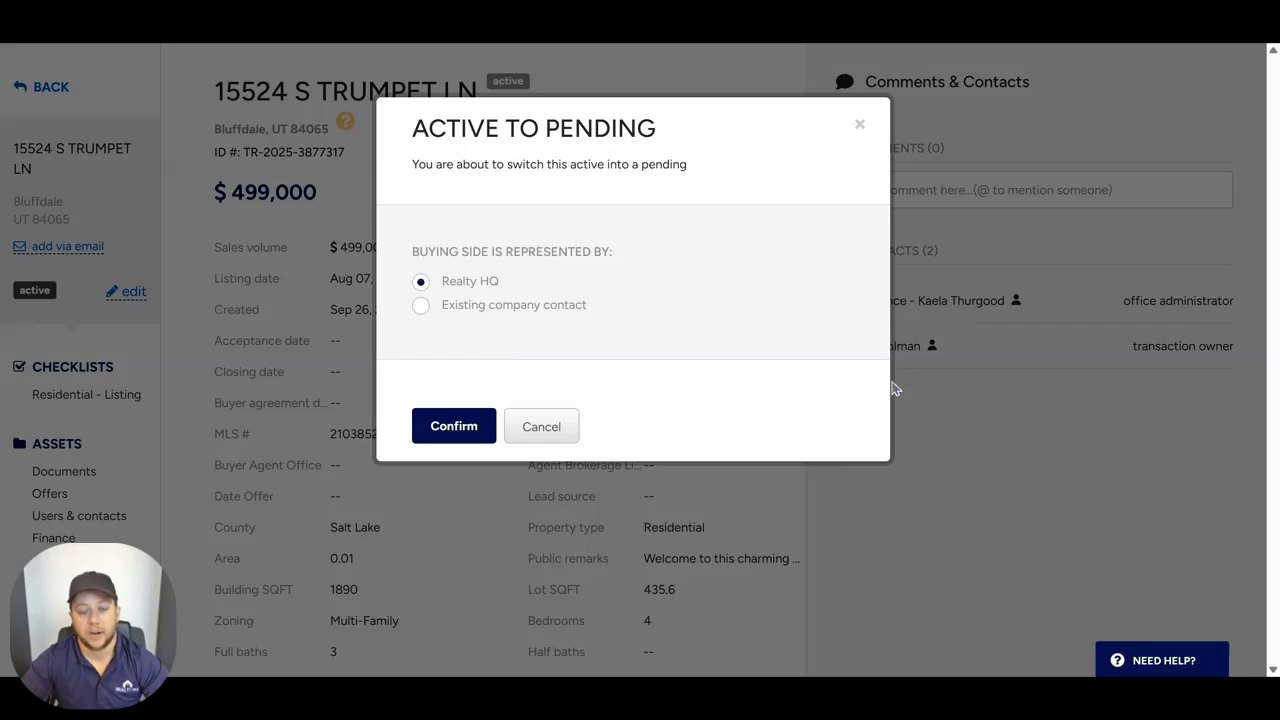
{"action": "left_click", "coordinate": [421, 306]}
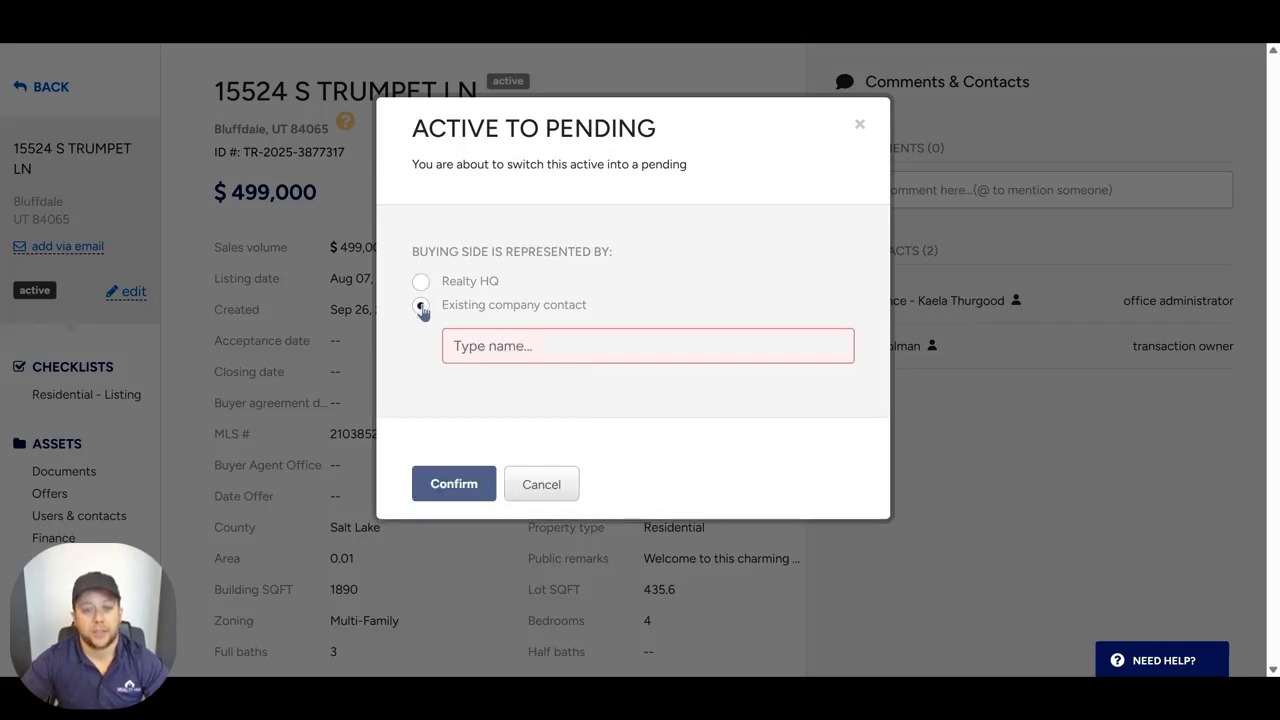
{"action": "left_click", "coordinate": [512, 347]}
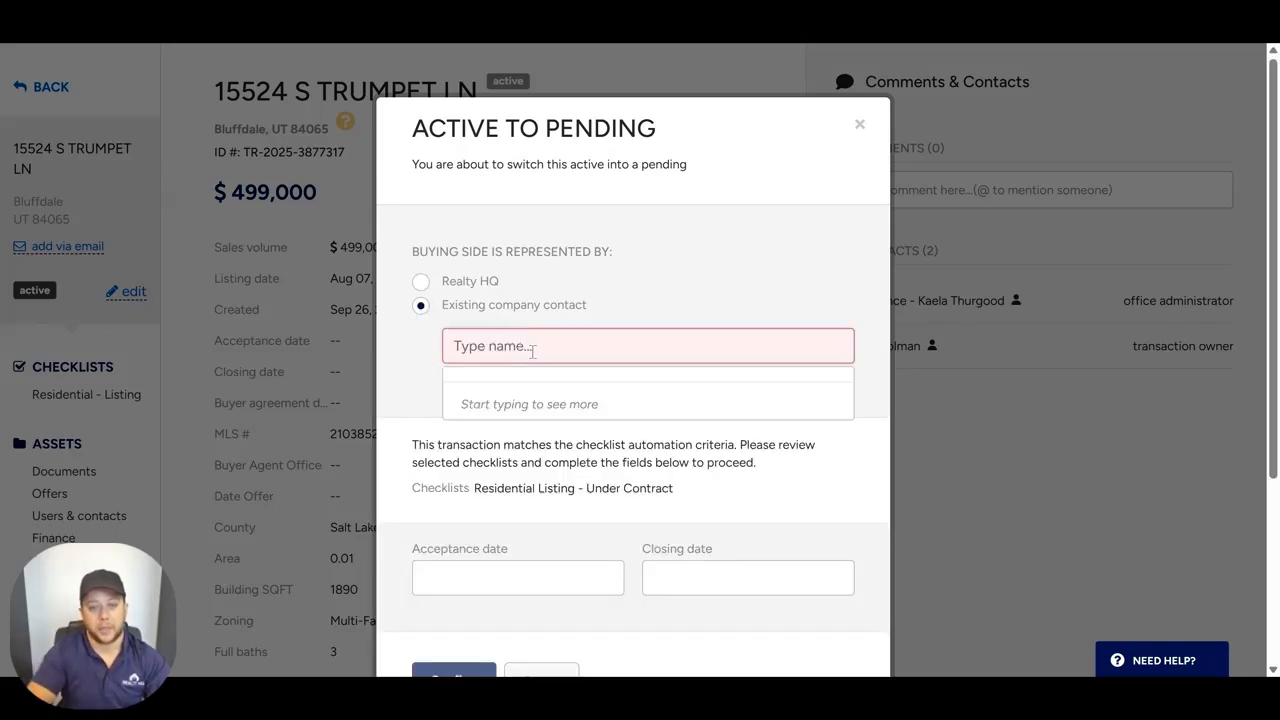
{"action": "type", "text": "kyle"}
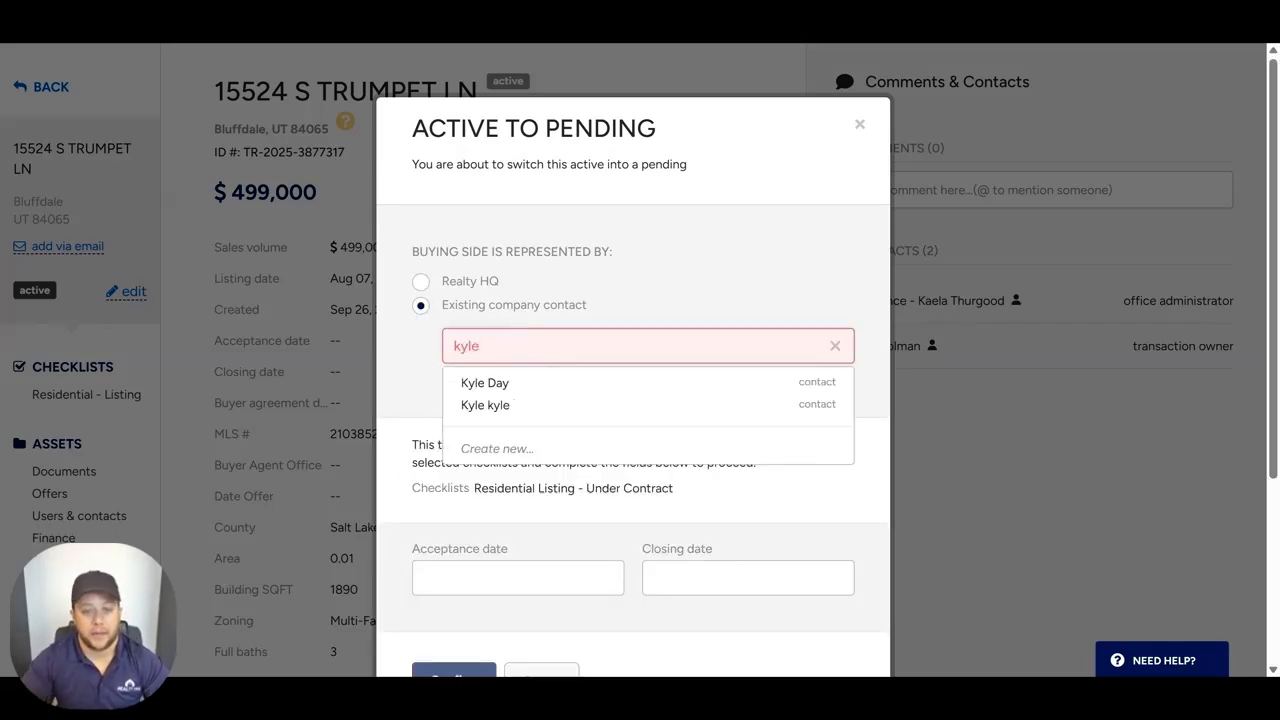
{"action": "left_click", "coordinate": [490, 403]}
{"action": "scroll", "coordinate": [685, 403], "scroll_direction": "down", "scroll_amount": 3}
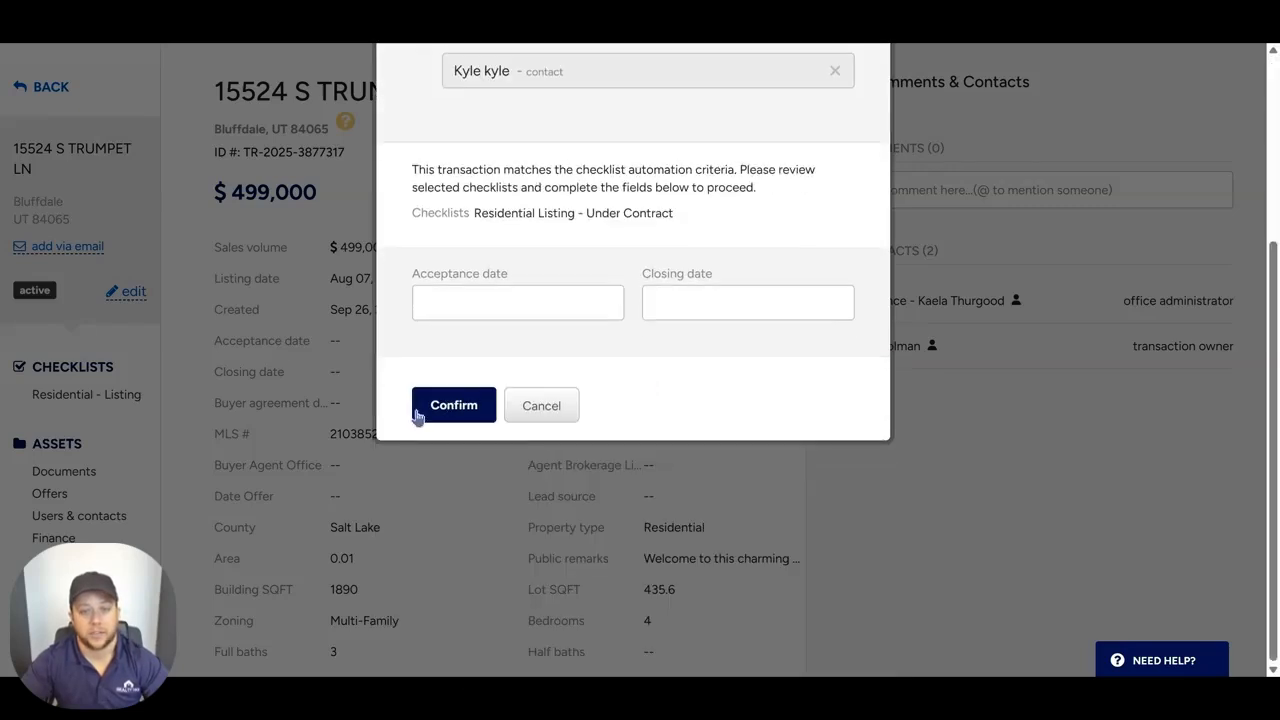
{"action": "left_click", "coordinate": [452, 408]}
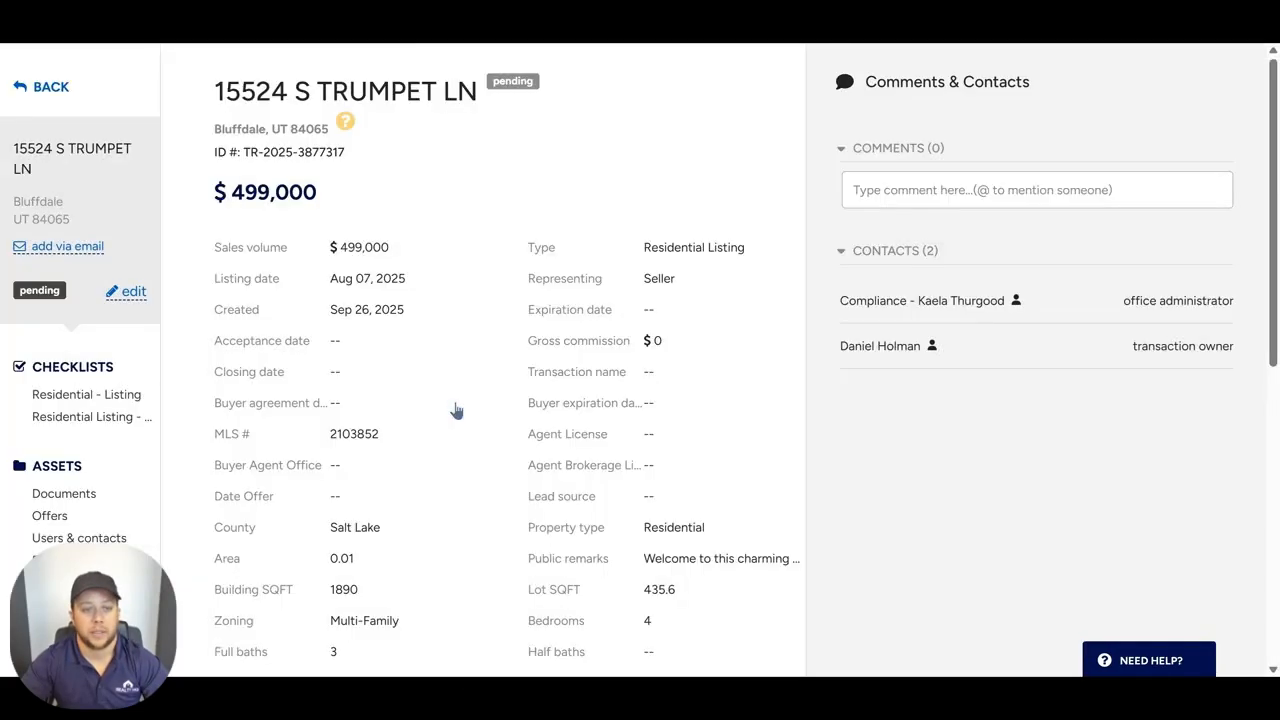
Step: Open the Residential Listing - Under Contract checklist and start selecting a form for its Limited Agency Agreement
{"action": "left_click", "coordinate": [113, 418]}
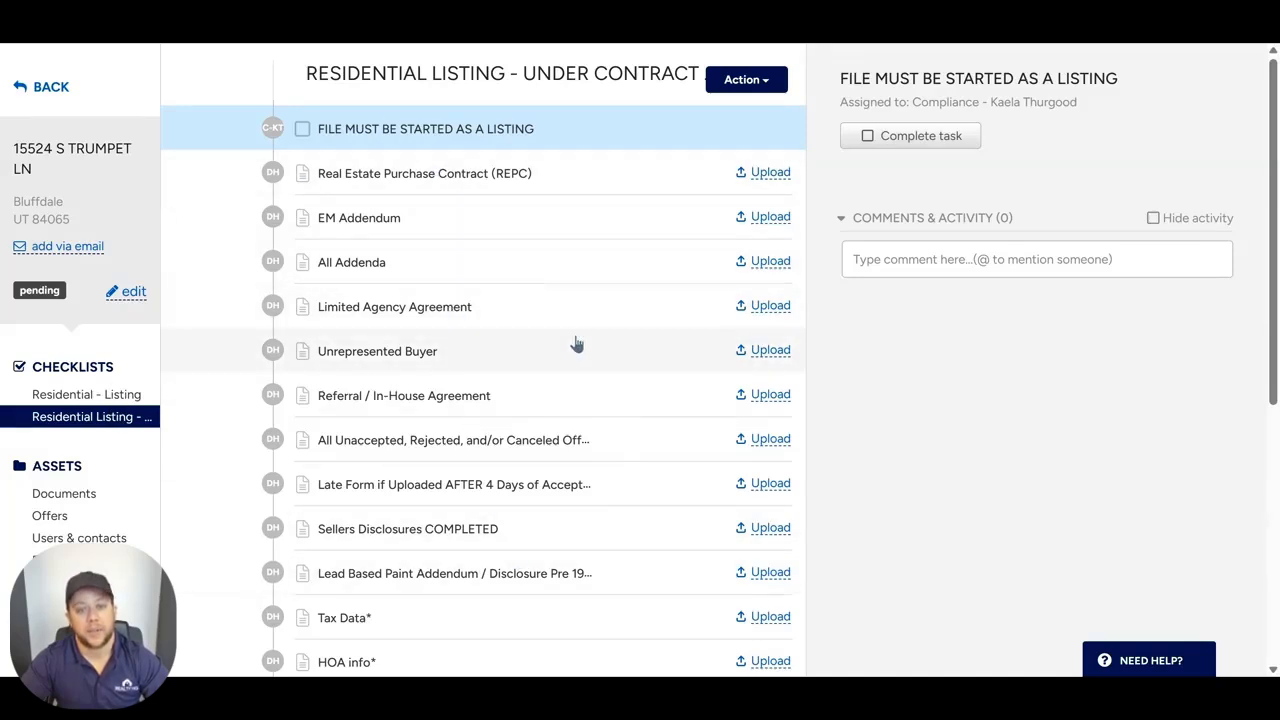
{"action": "left_click", "coordinate": [512, 316]}
{"action": "left_click", "coordinate": [960, 139]}
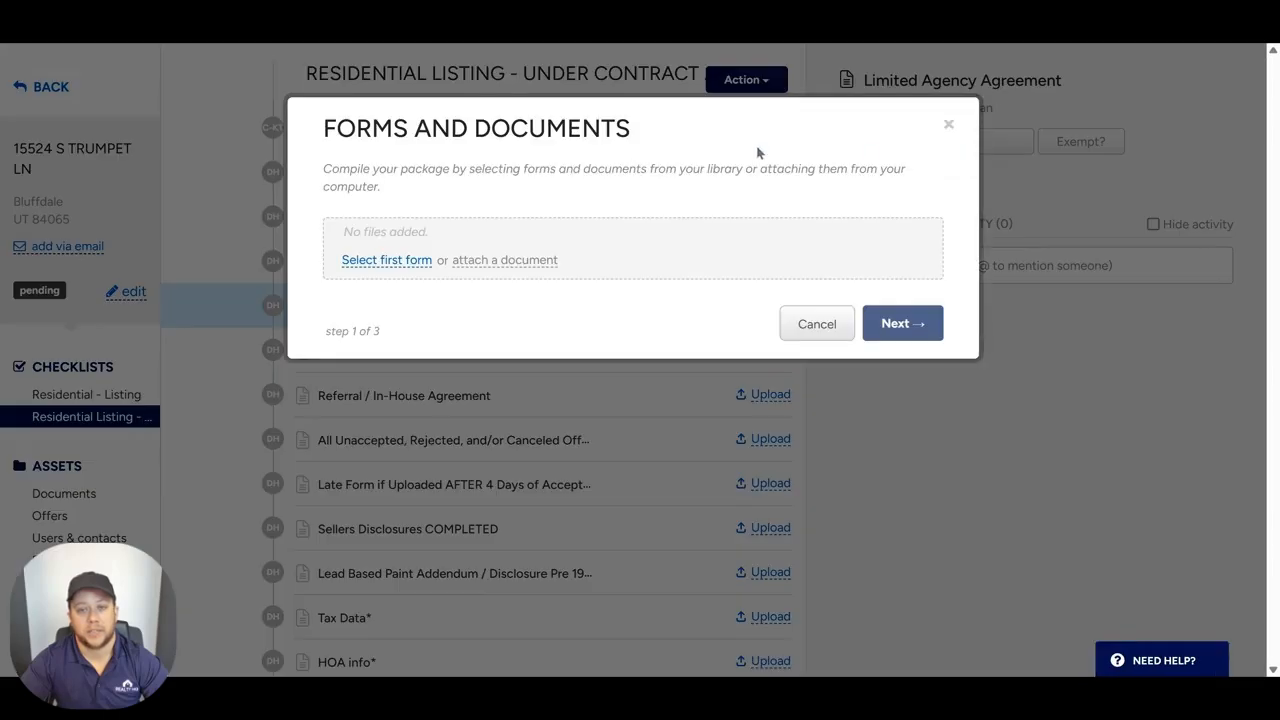
{"action": "left_click", "coordinate": [398, 262]}
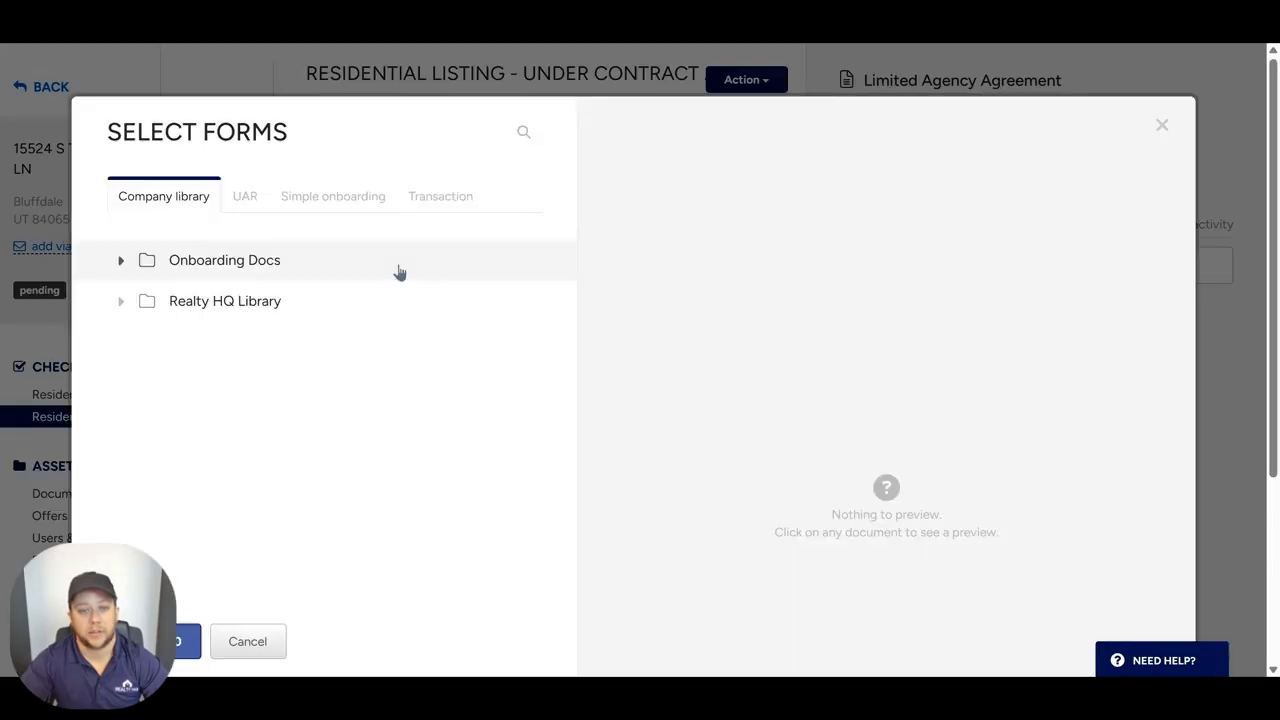
Step: Search the UAR forms library for "limited" and add the uar 7 - Limited Agency Consent Agreement 11.1.2024 form to the package
{"action": "left_click", "coordinate": [245, 198]}
{"action": "left_click", "coordinate": [221, 270]}
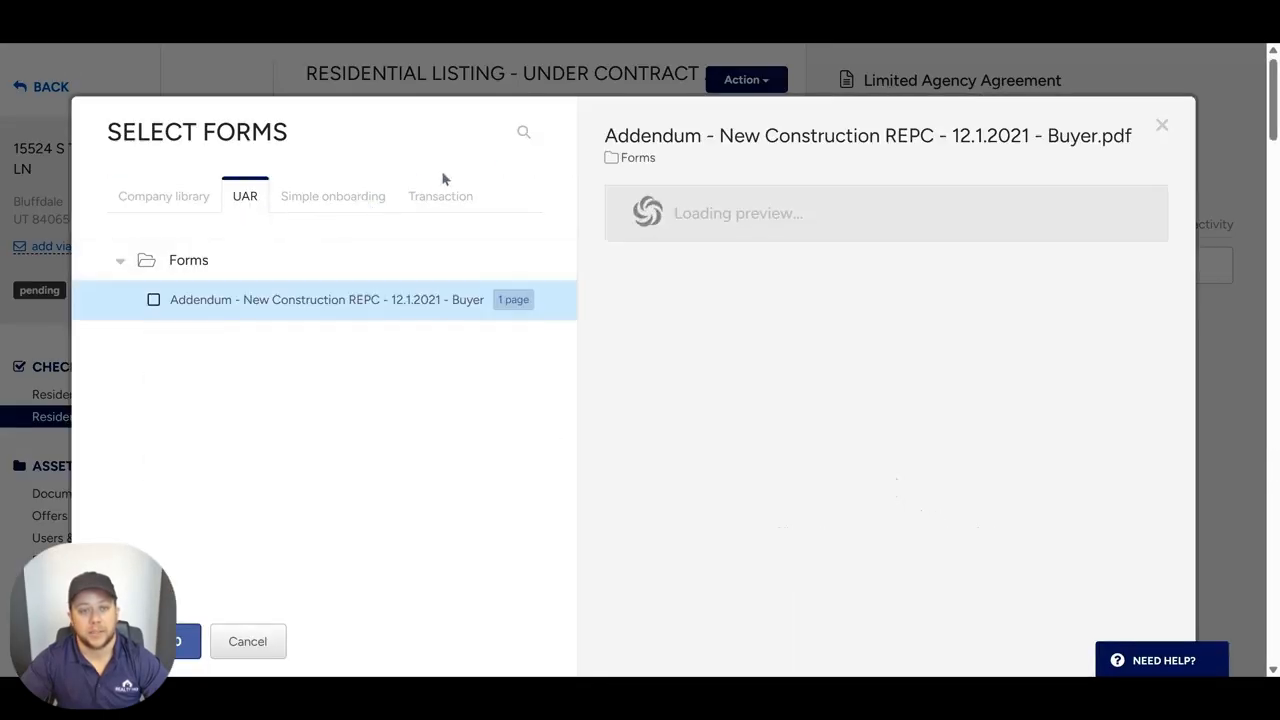
{"action": "left_click", "coordinate": [523, 132]}
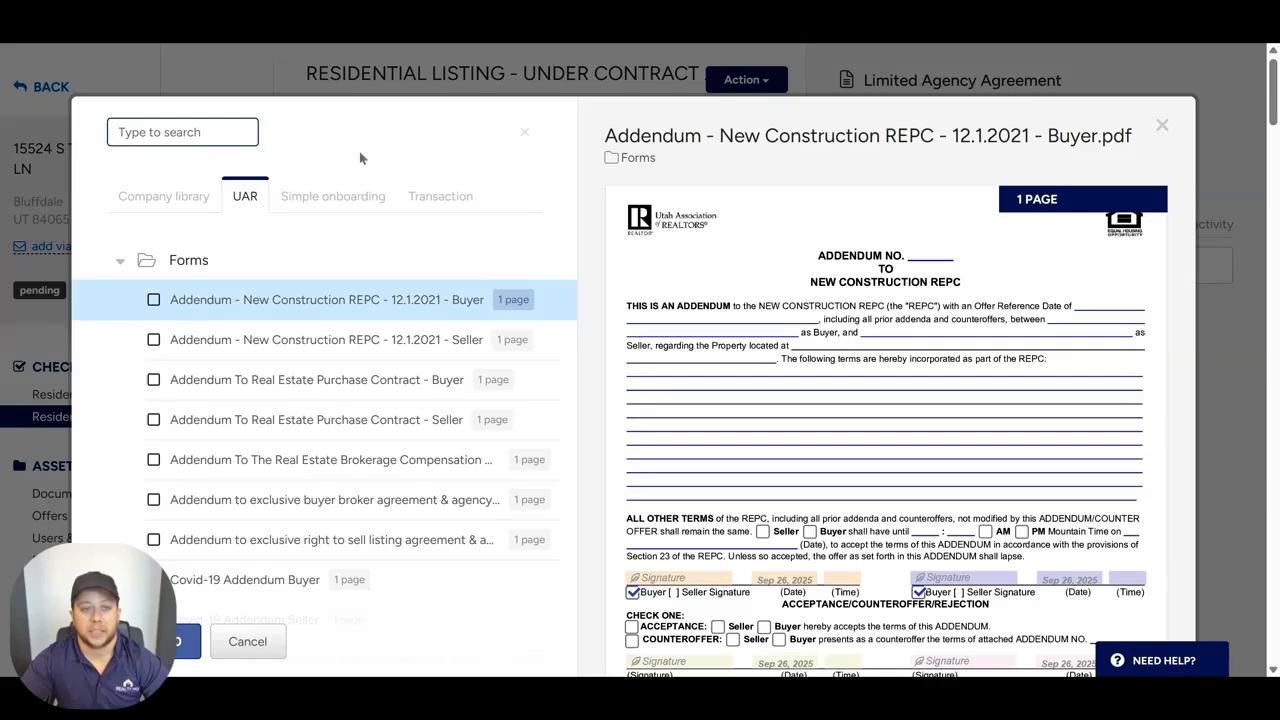
{"action": "left_click", "coordinate": [184, 139]}
{"action": "type", "text": "li"}
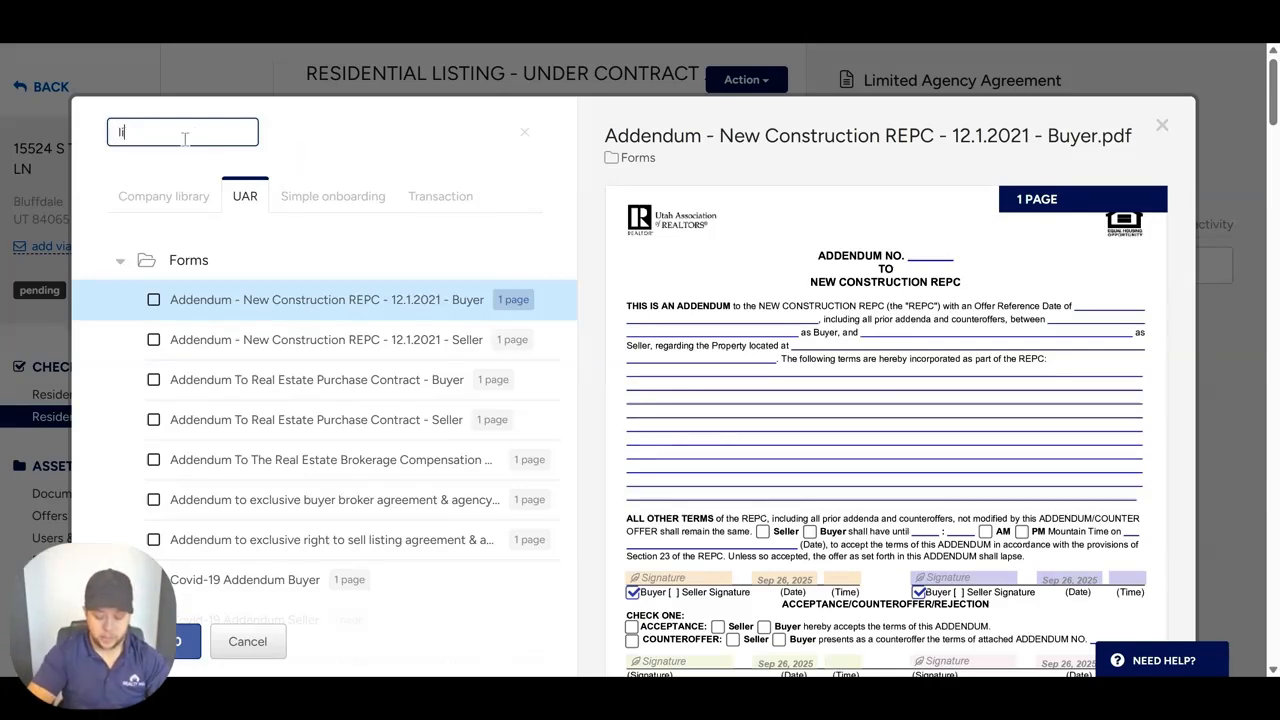
{"action": "type", "text": "mited"}
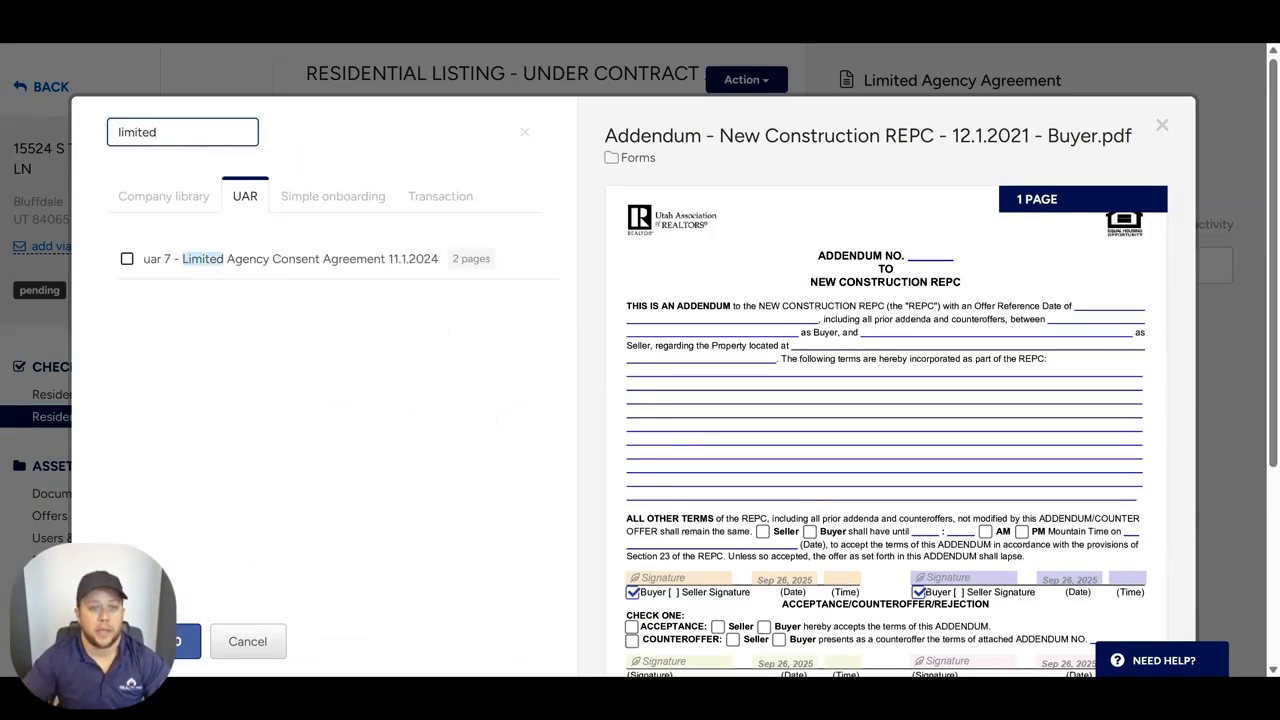
{"action": "left_click", "coordinate": [127, 259]}
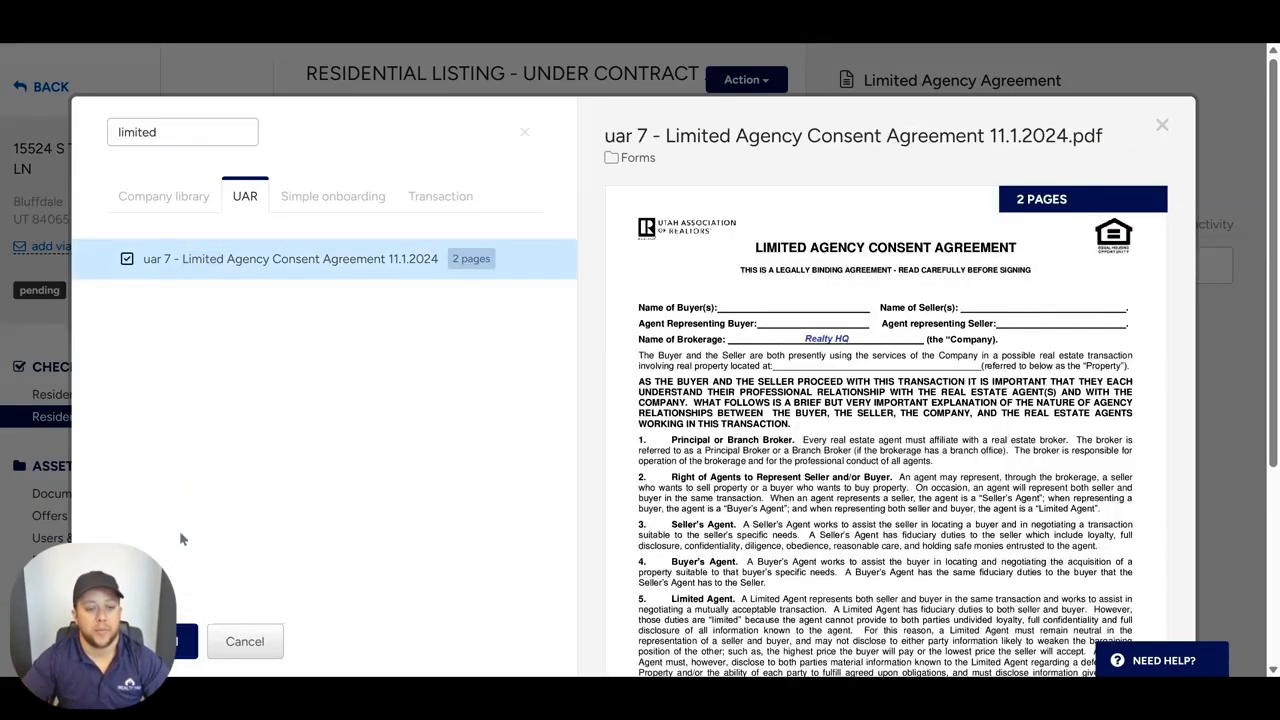
{"action": "left_click", "coordinate": [187, 641]}
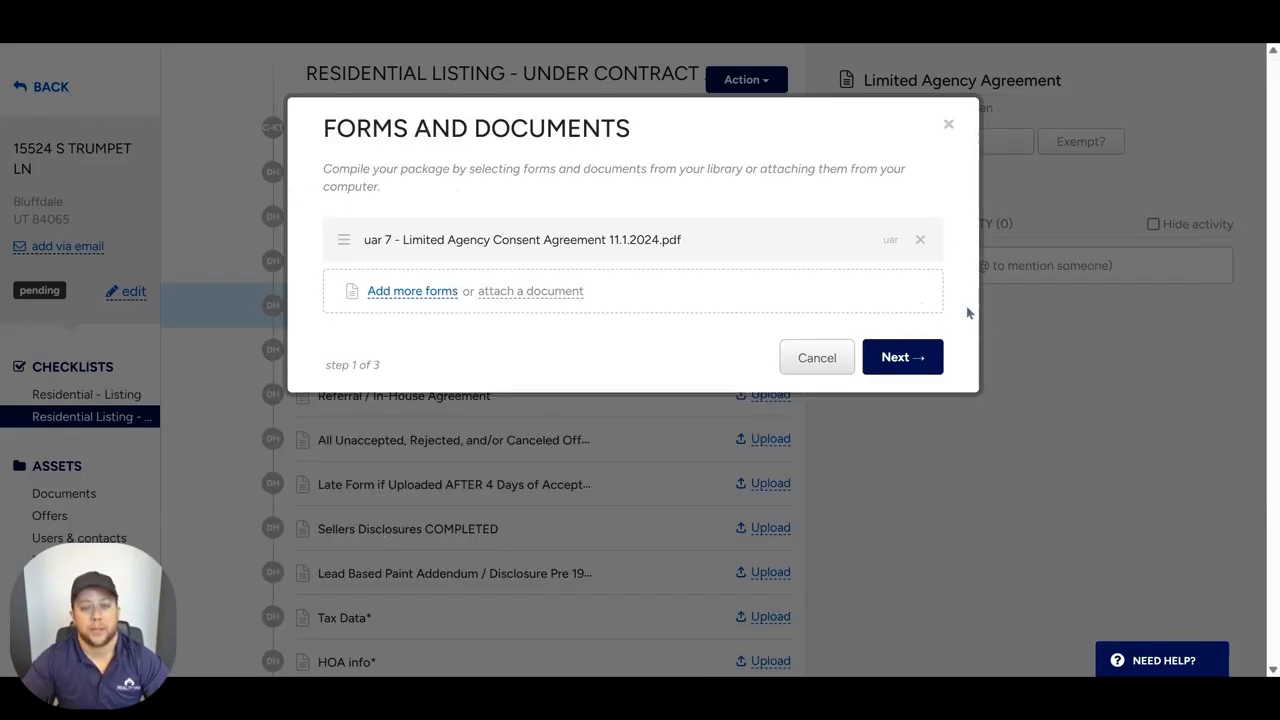
Step: Accept the one-form package and its prefilled signers and other parties, and open the agreement for editing
{"action": "left_click", "coordinate": [920, 362]}
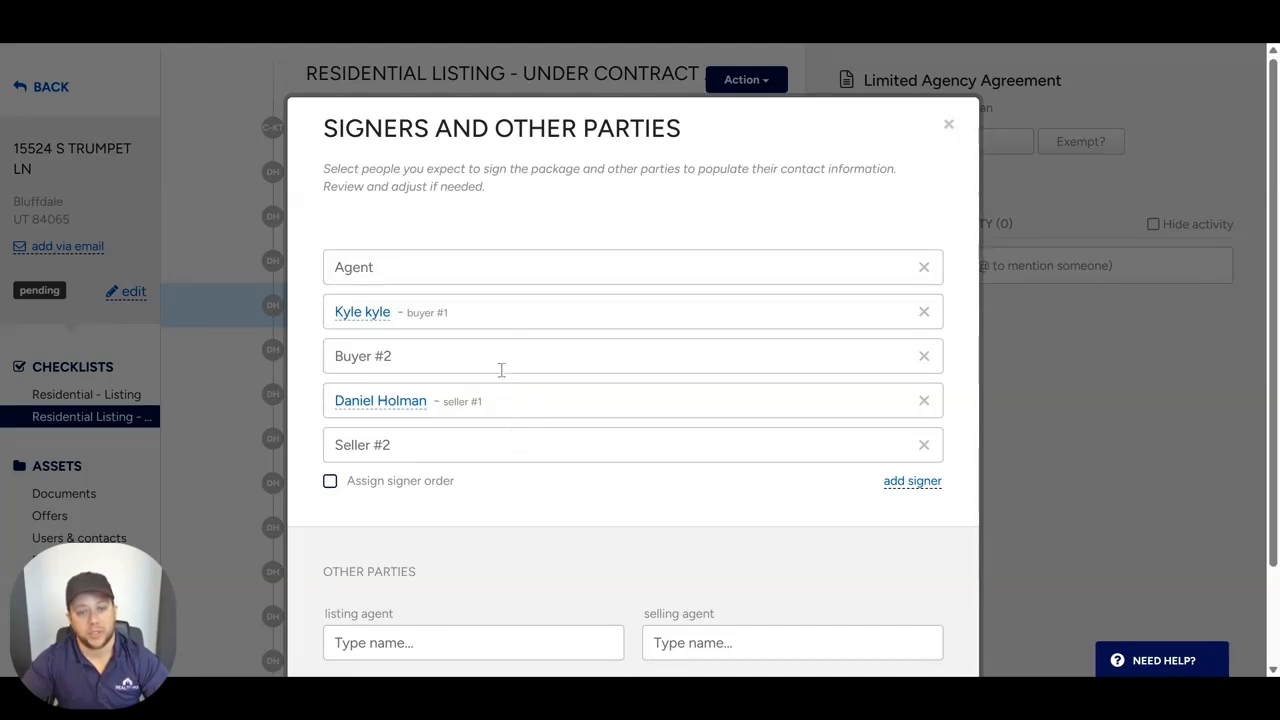
{"action": "scroll", "coordinate": [590, 342], "scroll_direction": "down", "scroll_amount": 2}
{"action": "left_click", "coordinate": [890, 613]}
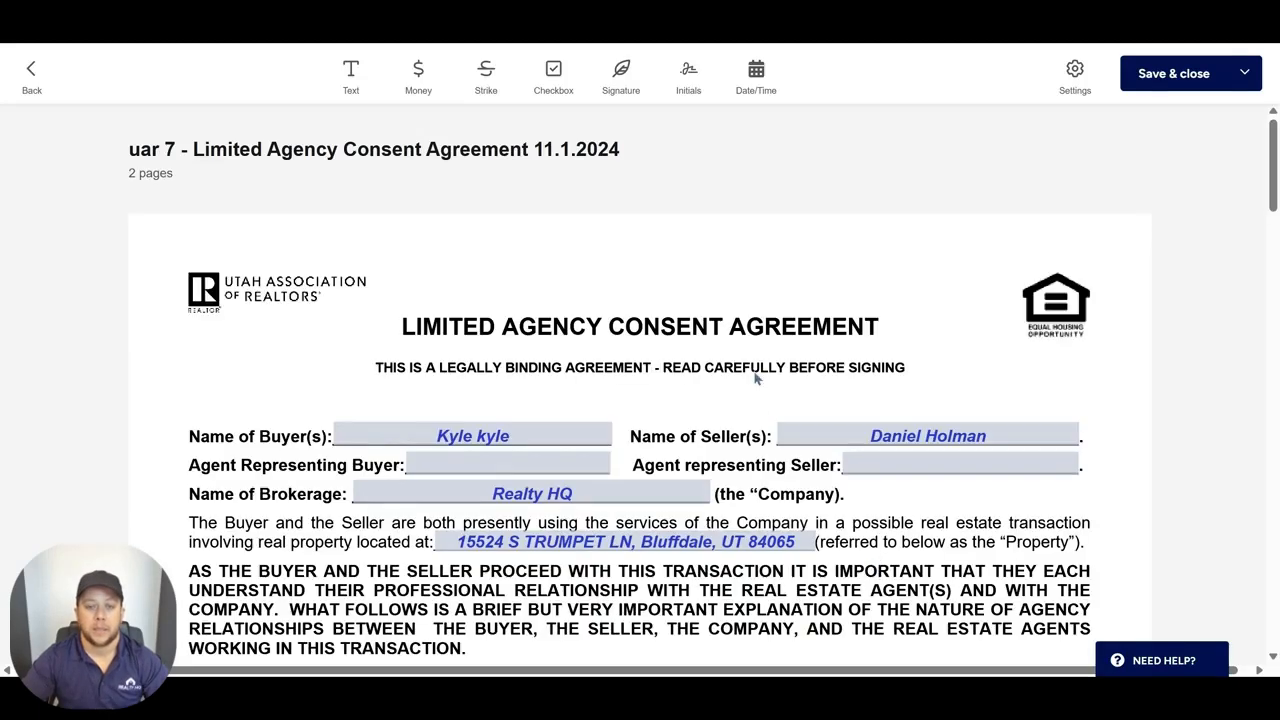
Step: Review the Limited Agency Consent Agreement through to the signature blocks, then save and close it
{"action": "scroll", "coordinate": [800, 420], "scroll_direction": "down", "scroll_amount": 2}
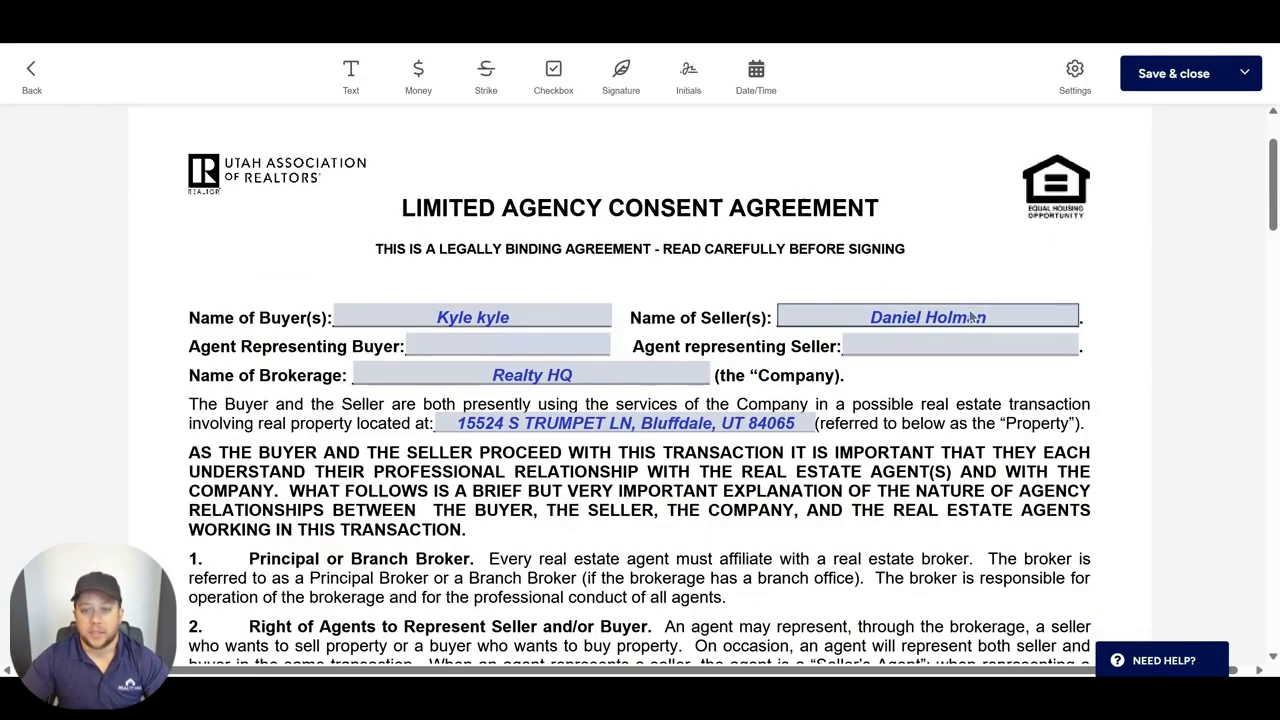
{"action": "scroll", "coordinate": [948, 330], "scroll_direction": "down", "scroll_amount": 2}
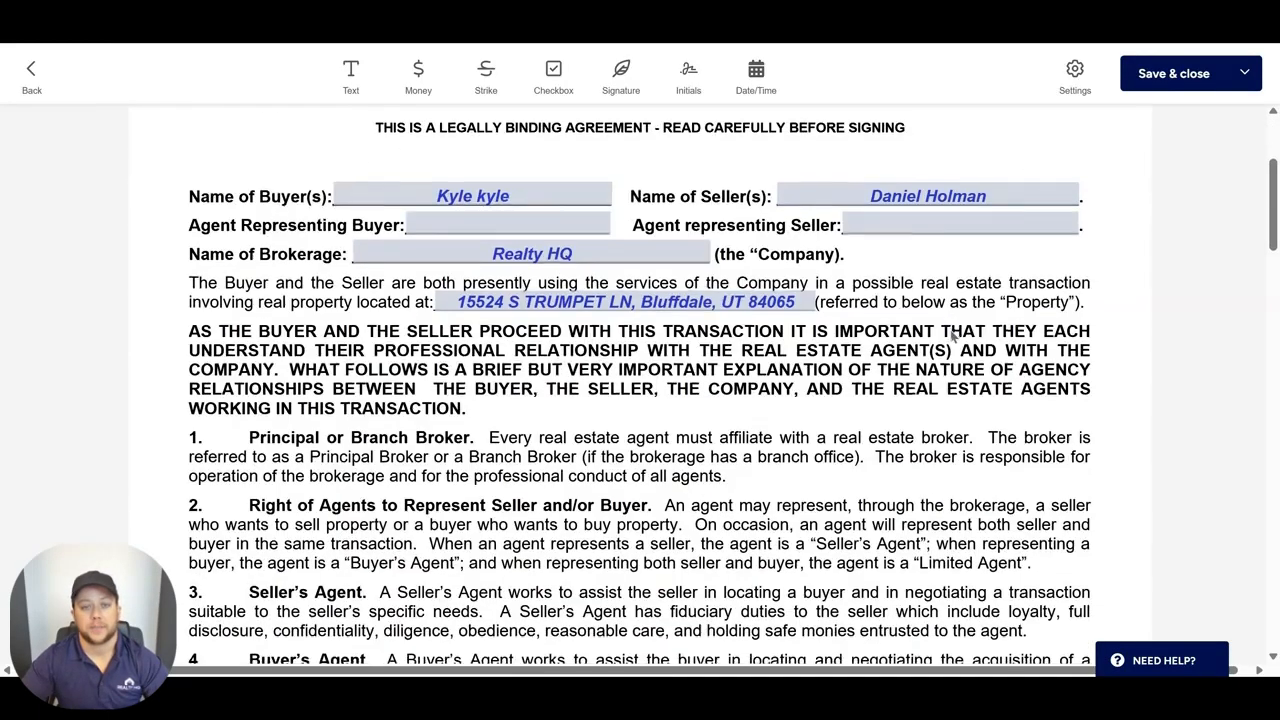
{"action": "scroll", "coordinate": [950, 332], "scroll_direction": "down", "scroll_amount": 5}
{"action": "scroll", "coordinate": [950, 336], "scroll_direction": "down", "scroll_amount": 15}
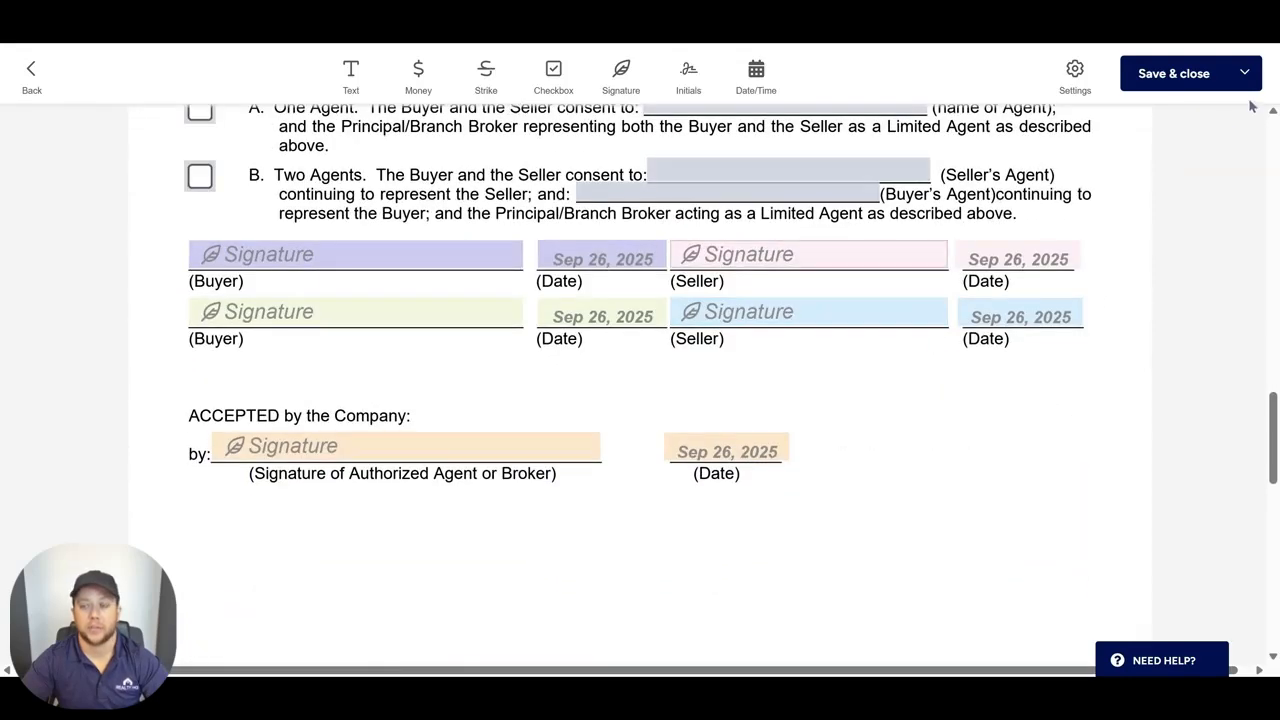
{"action": "left_click", "coordinate": [1172, 74]}
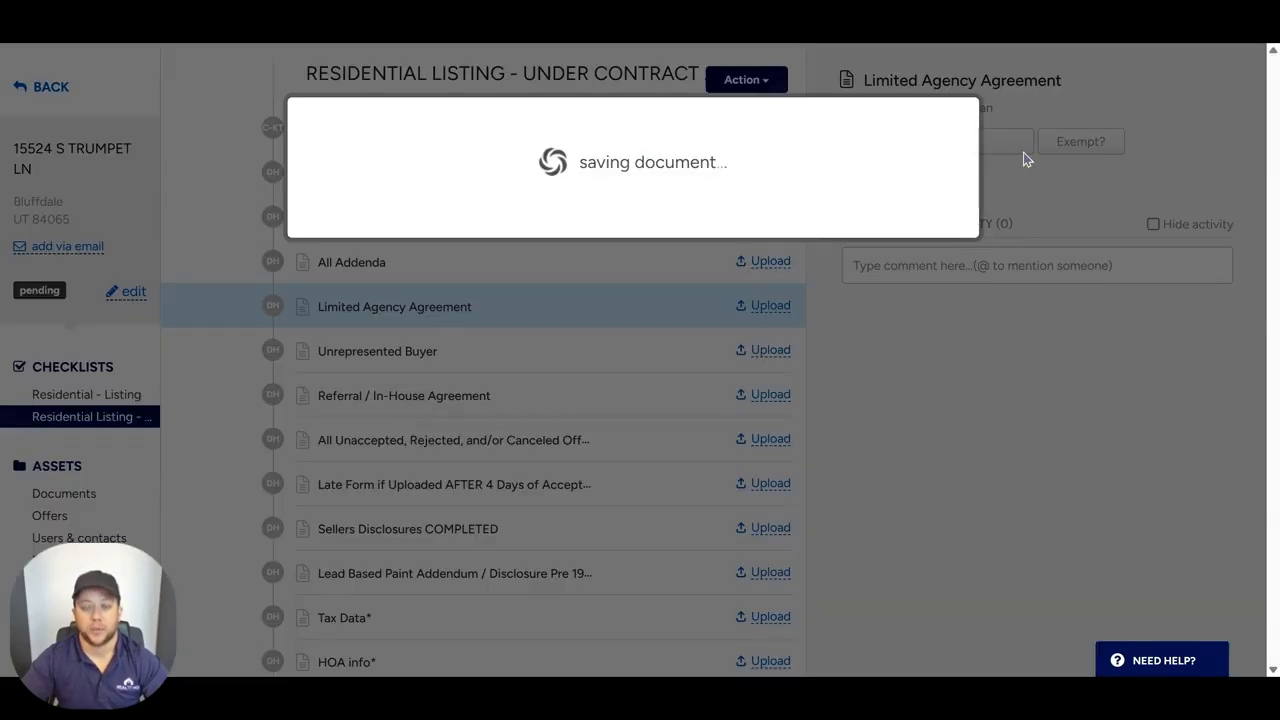